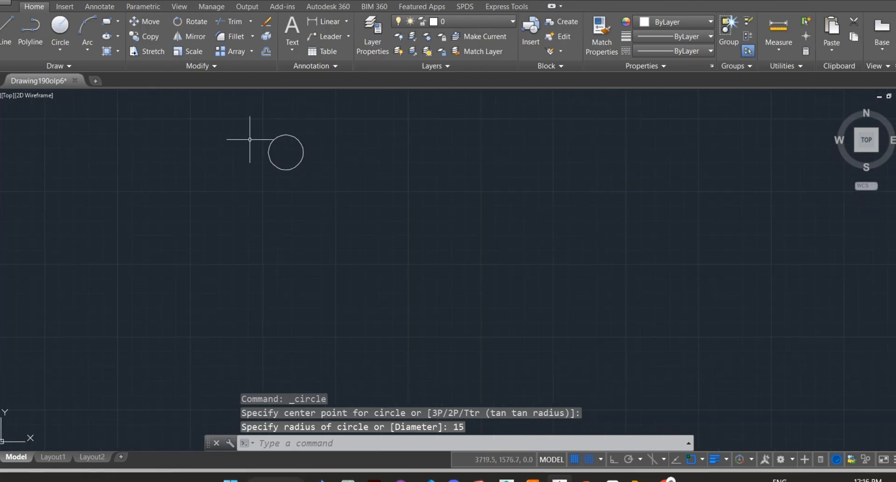
Copy the circle 100 units to the right from its center, with Ortho mode turned on
scroll(261, 140, "up", 3)
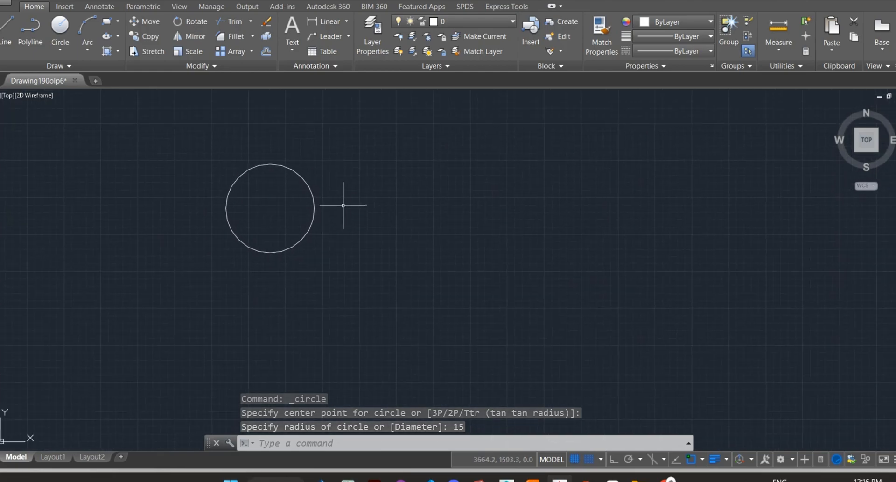
left_click(349, 204)
left_click(192, 126)
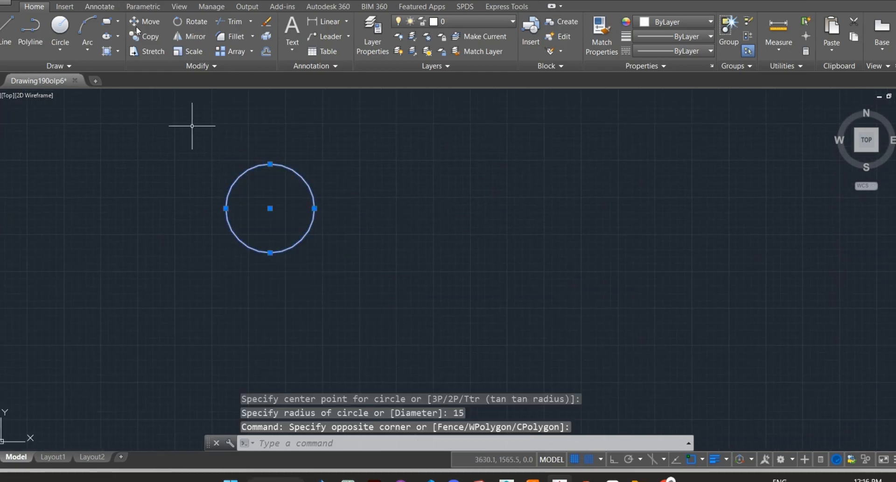
left_click(145, 36)
left_click(270, 208)
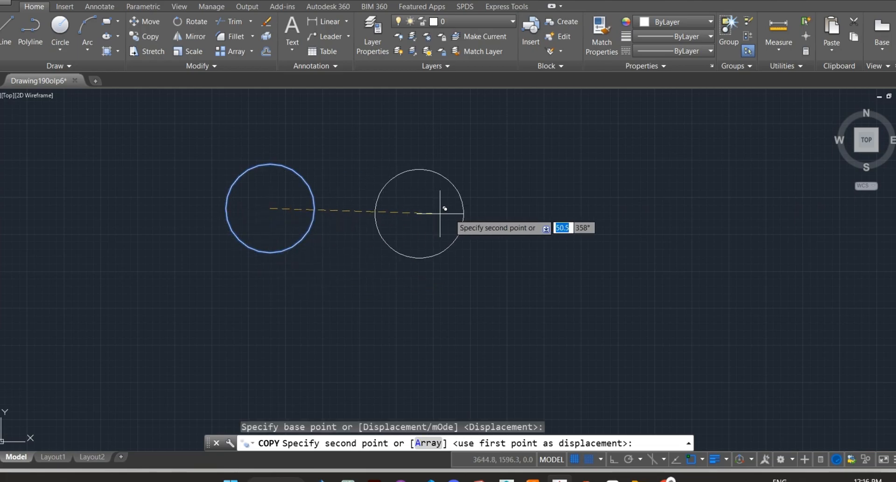
key("F8")
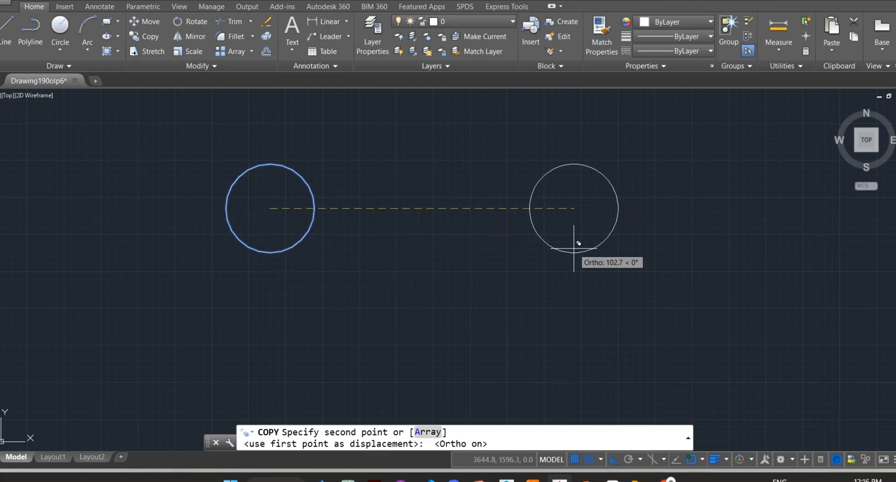
type("100")
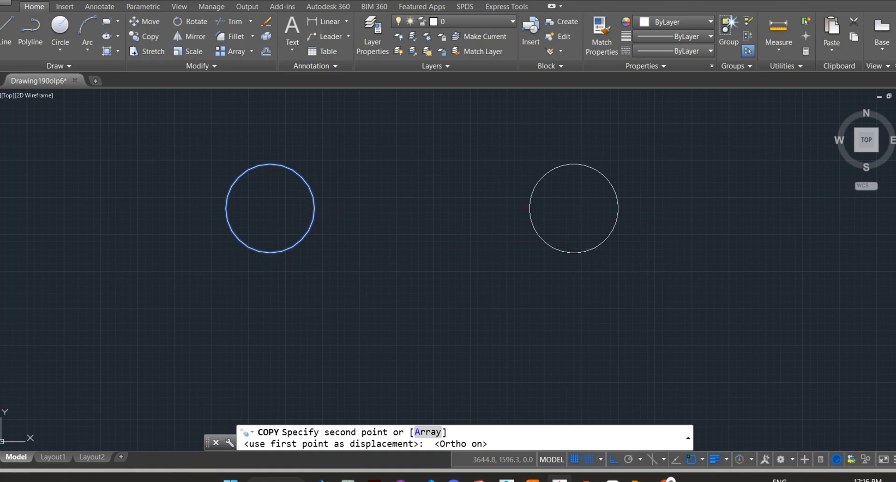
key("Return")
key("Escape")
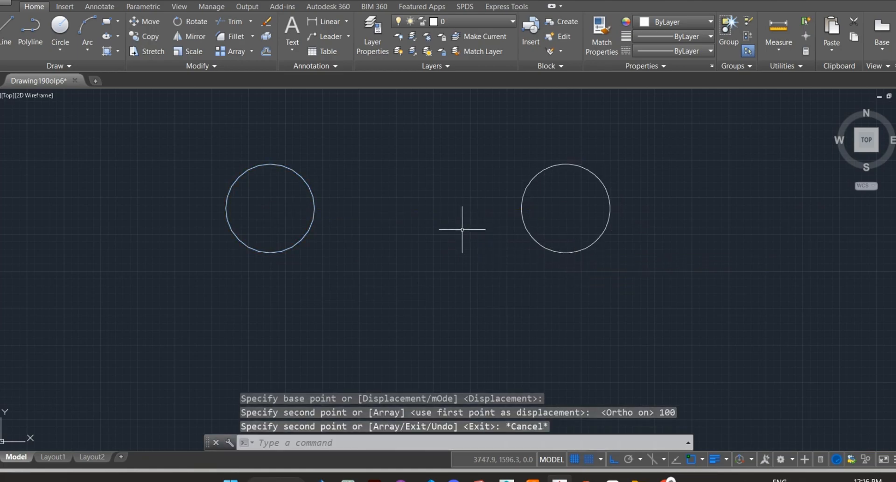
Erase the copied circle on the right
middle_click_drag(454, 224, 457, 232)
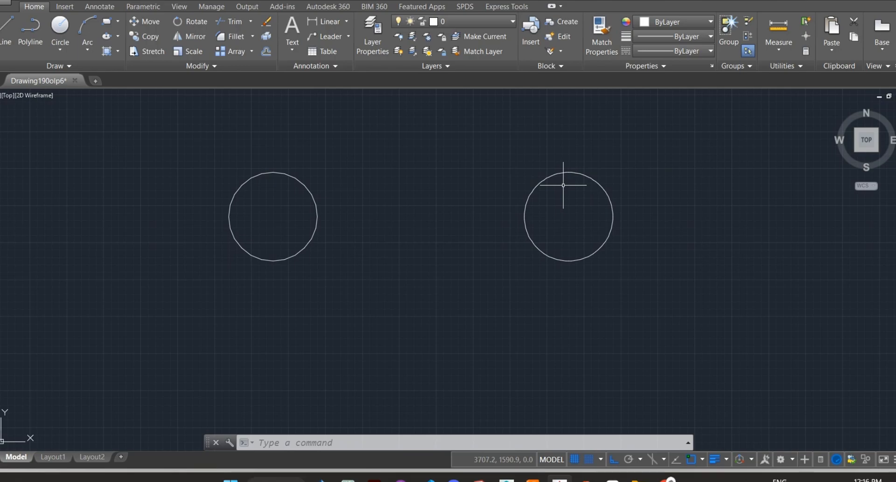
left_click(629, 150)
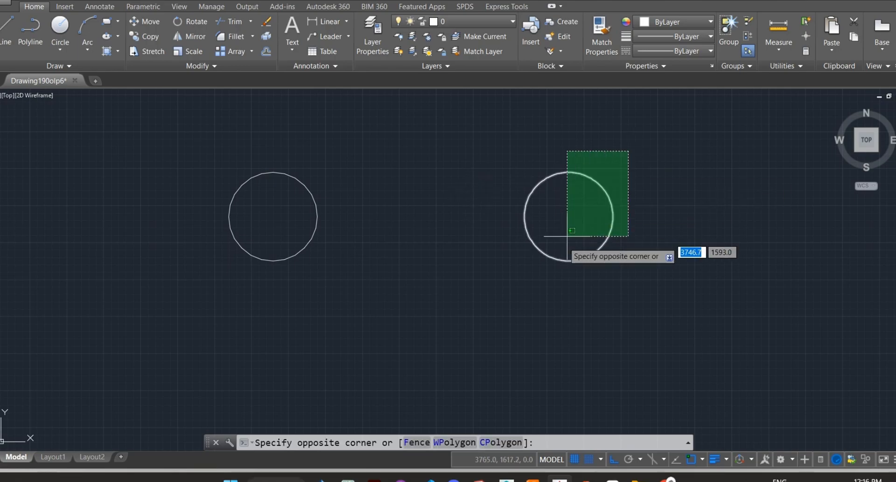
left_click(566, 252)
key("Delete")
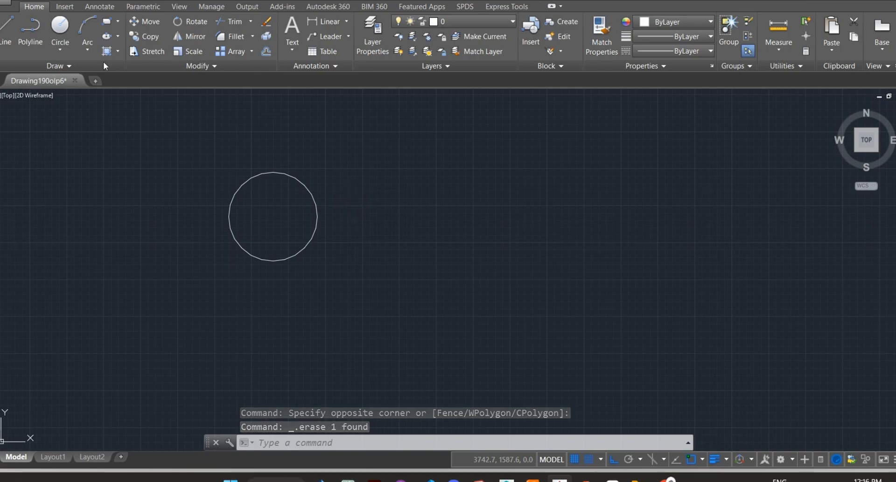
Draw a circle of radius 21 concentric with the existing circle
left_click(59, 27)
left_click(273, 216)
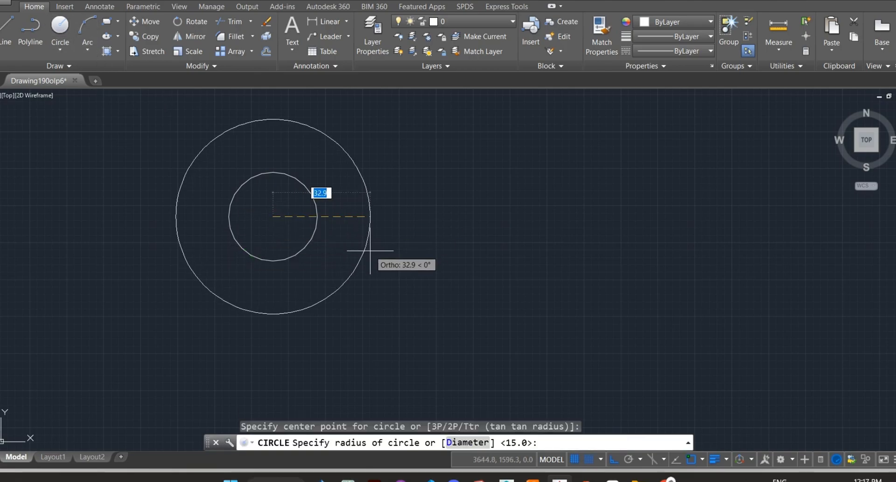
key("Return")
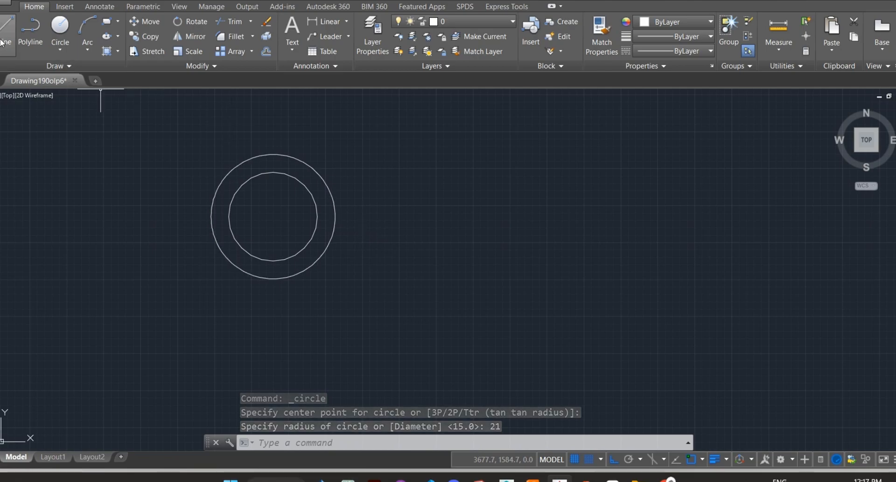
Draw a 60-unit vertical line downward from the left quadrant of the outer circle
type("l")
key("Return")
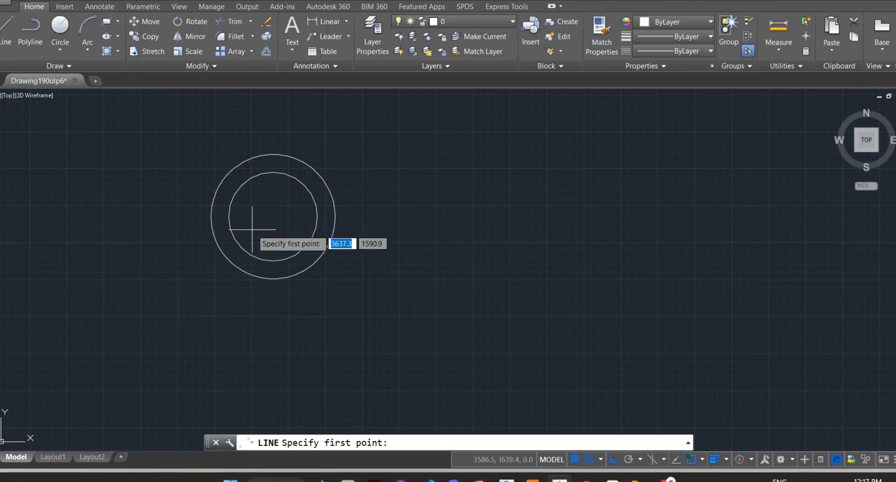
left_click(211, 216)
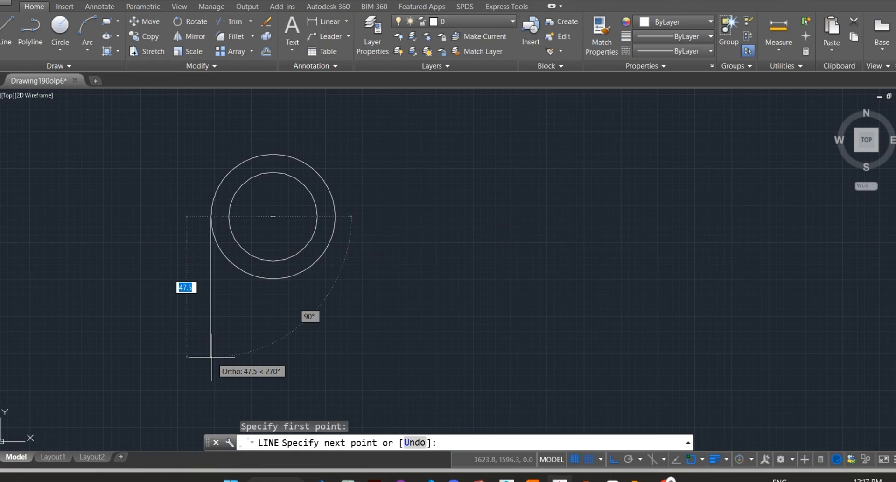
type("60")
key("Return")
key("Escape")
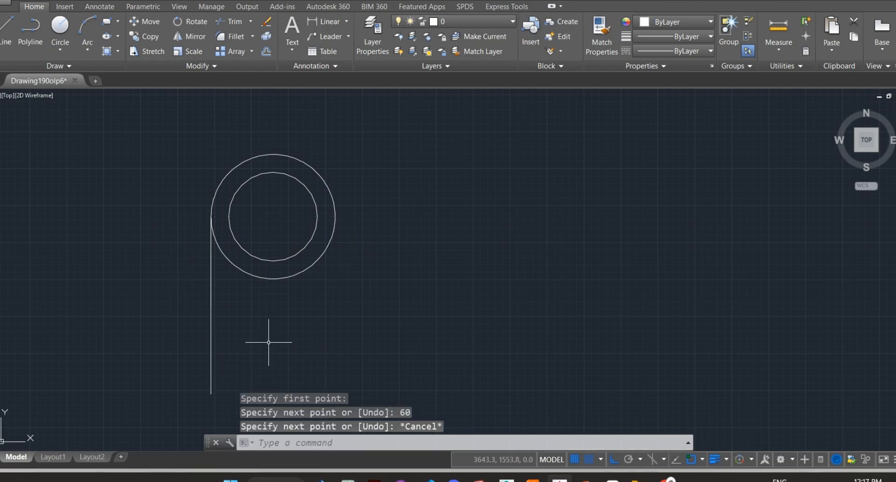
Draw a circle of radius 15 centered on the lower end of the vertical line
mouse_move(267, 345)
middle_mouse_down()
mouse_move(340, 304)
mouse_move(343, 313)
middle_mouse_up()
left_click(59, 28)
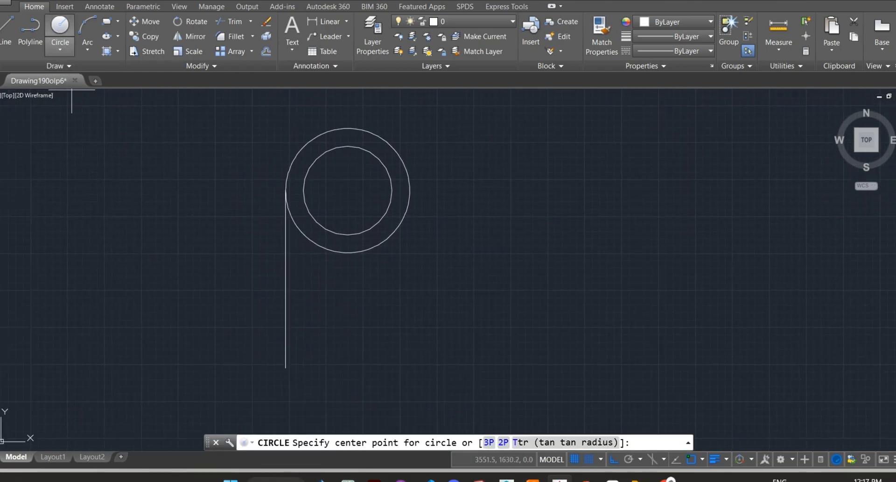
left_click(285, 368)
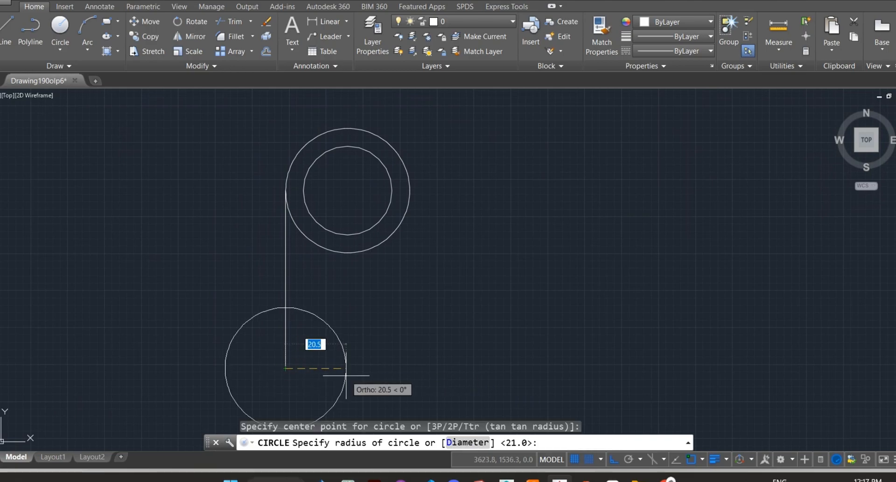
type("15")
key("Return")
Add a concentric circle of radius 20 around the lower circle
scroll(361, 120, "down", 2)
key("Return")
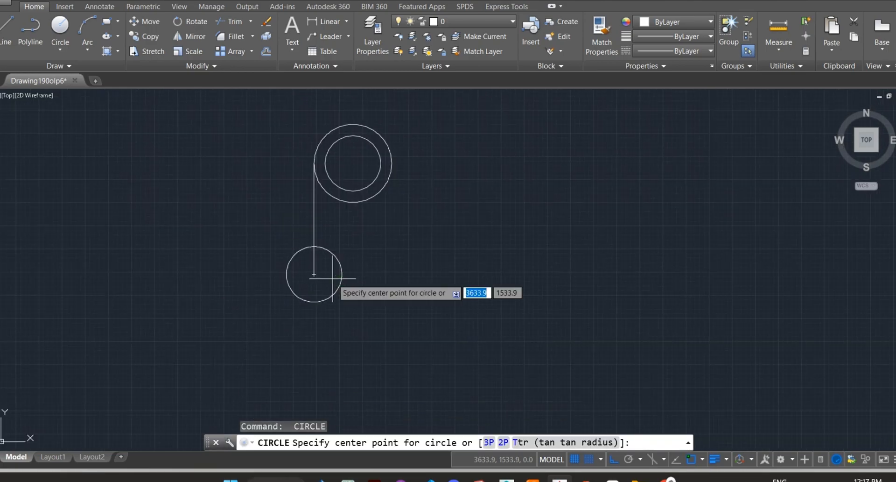
left_click(314, 274)
type("20")
key("Return")
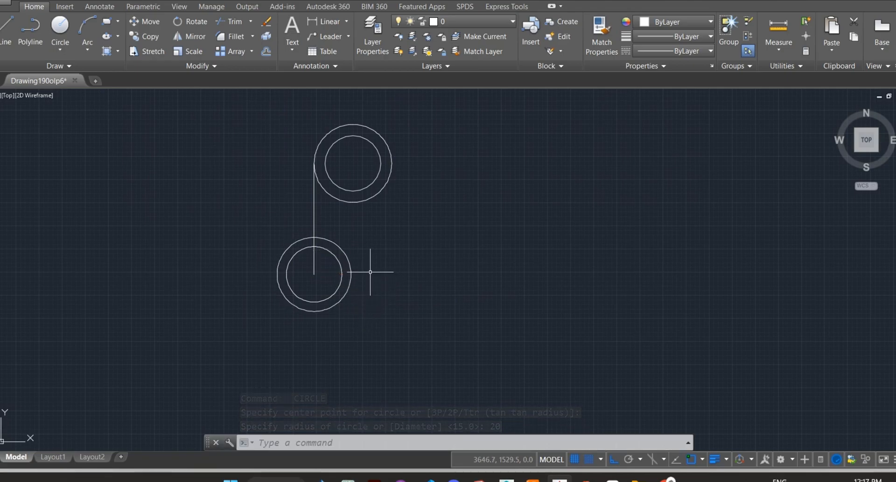
Mirror the upper circle pair and the vertical line about a horizontal axis through the lower circles' center, keeping the originals
middle_click_drag(370, 272, 349, 238)
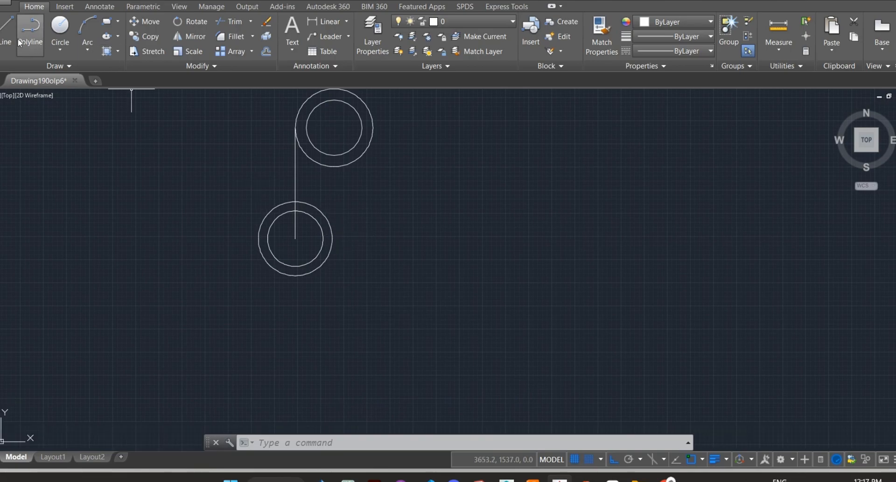
middle_click_drag(441, 184, 453, 215)
left_click(428, 110)
left_click(360, 150)
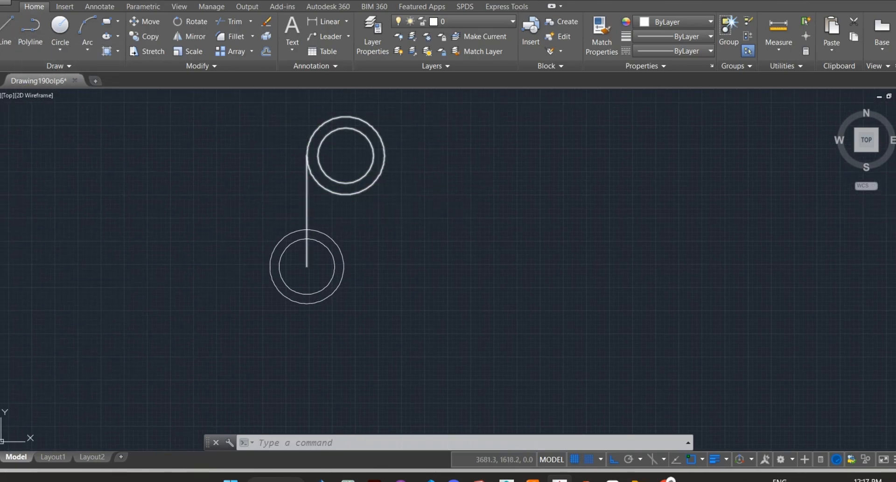
left_click(190, 36)
left_click(307, 264)
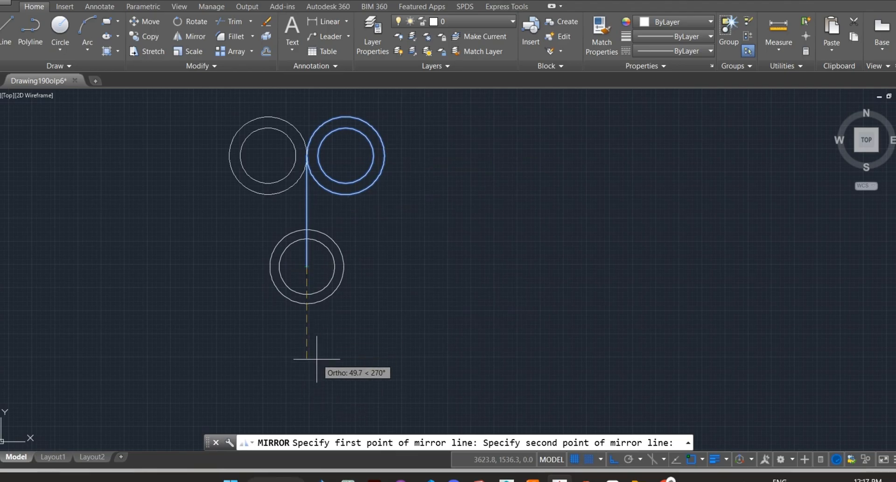
left_click(406, 290)
key("Return")
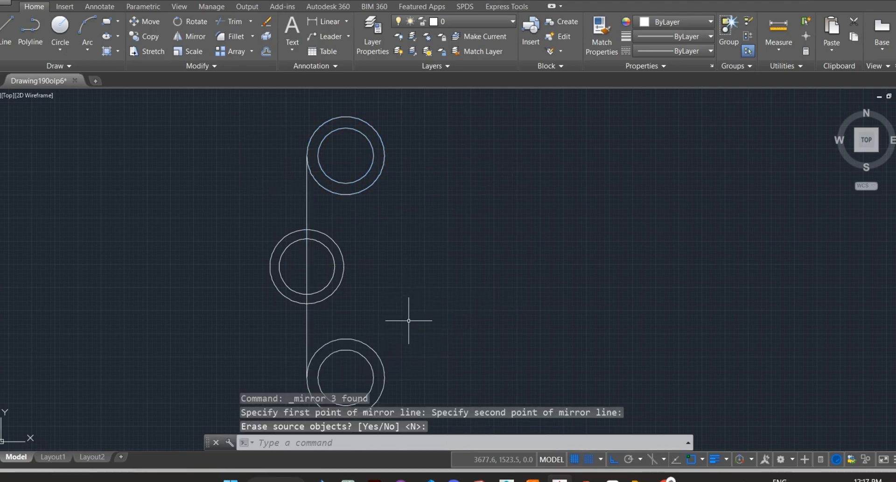
Erase the two vertical construction lines between the circle pairs
mouse_move(391, 300)
middle_mouse_down()
mouse_move(357, 290)
mouse_move(384, 290)
middle_mouse_up()
scroll(356, 295, "down", 2)
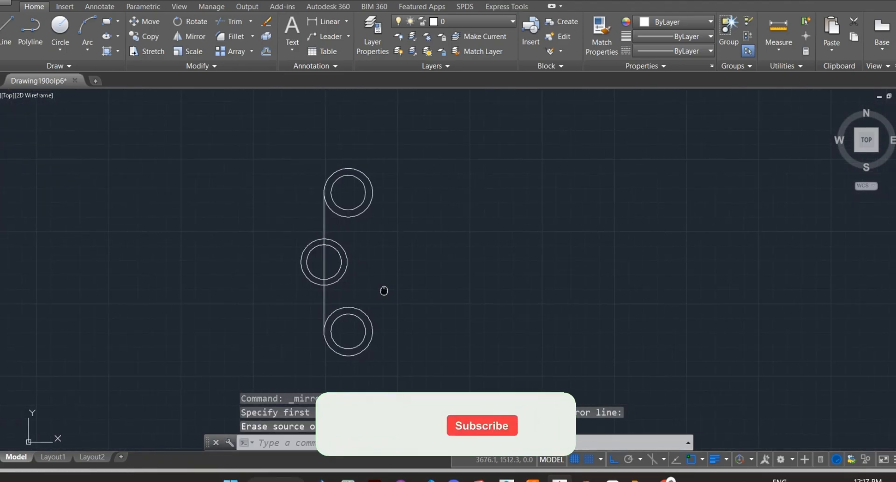
left_click(323, 224)
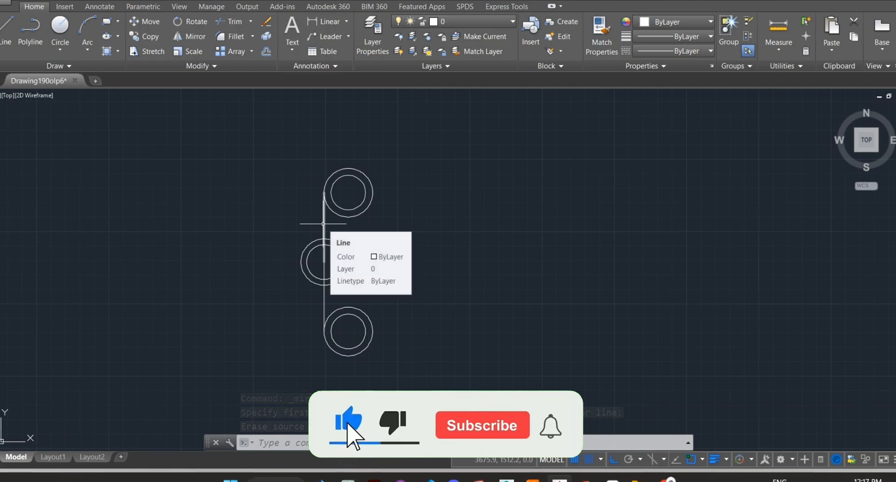
key("Delete")
left_click(324, 302)
key("Delete")
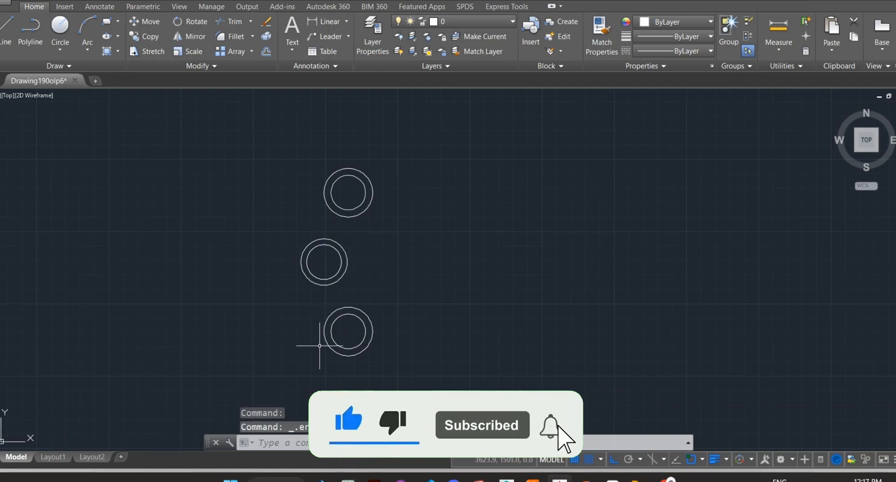
Draw a line from the left quadrant of the bottom outer circle, tangent to the left side of the middle outer circle
middle_click_drag(315, 351, 326, 334)
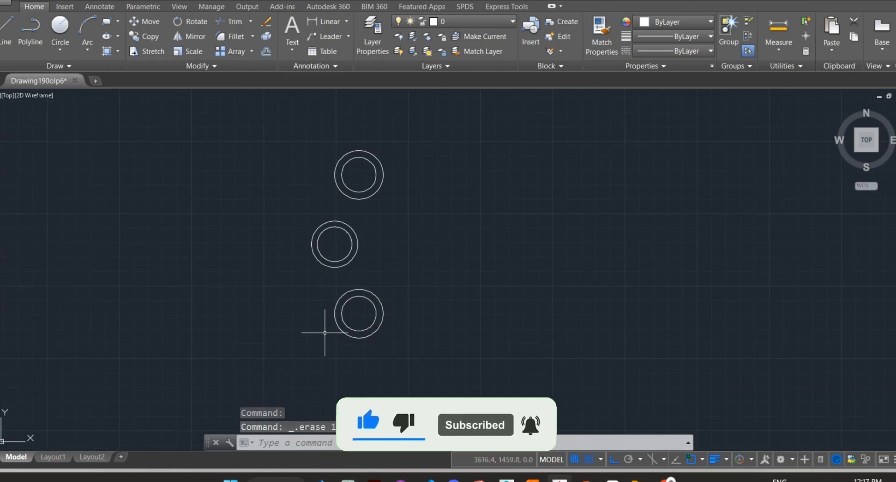
left_click(6, 27)
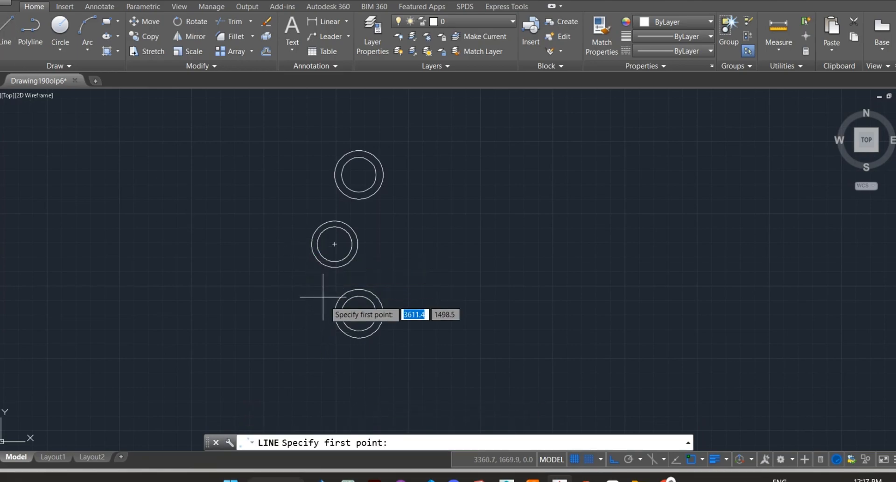
left_click(322, 313)
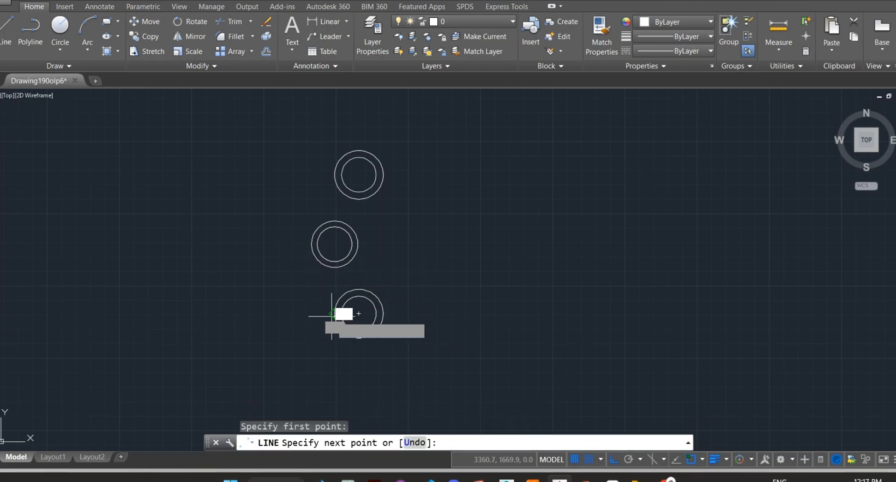
left_click(308, 255)
key("Escape")
Mirror the tangent line about a horizontal axis through the middle circles' center, keeping the original
scroll(310, 276, "up", 2)
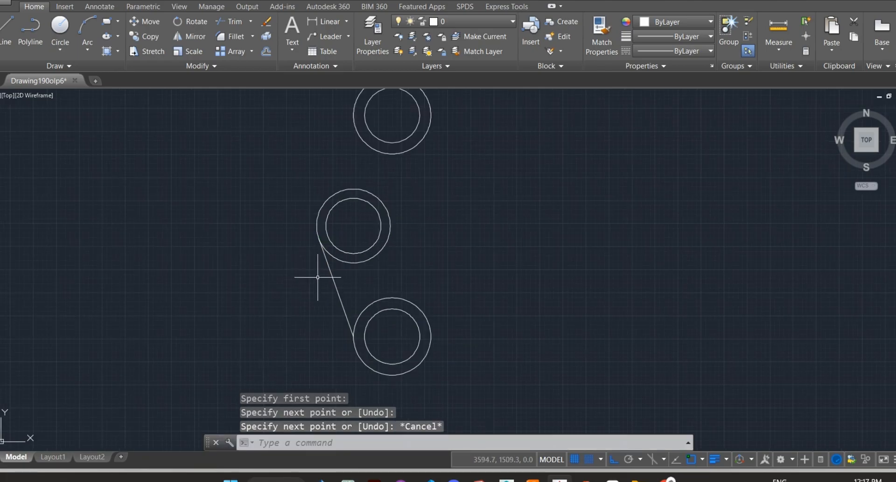
left_click(313, 273)
left_click(180, 38)
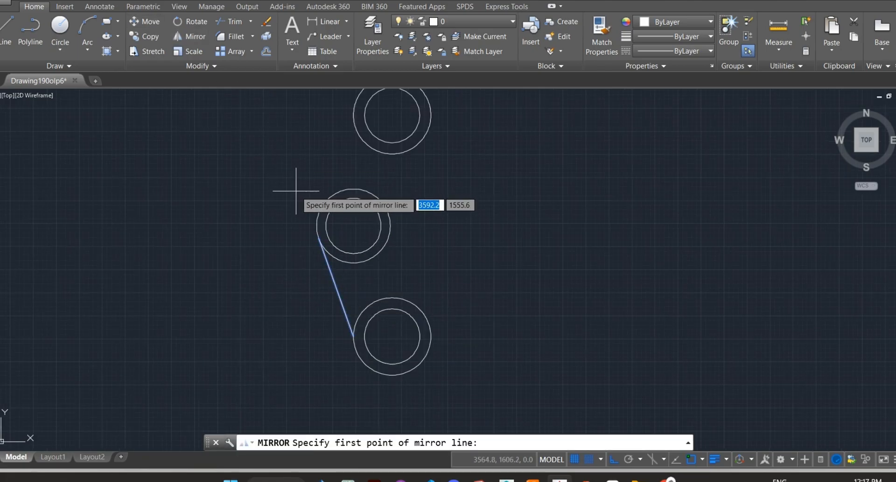
left_click(354, 226)
left_click(431, 160)
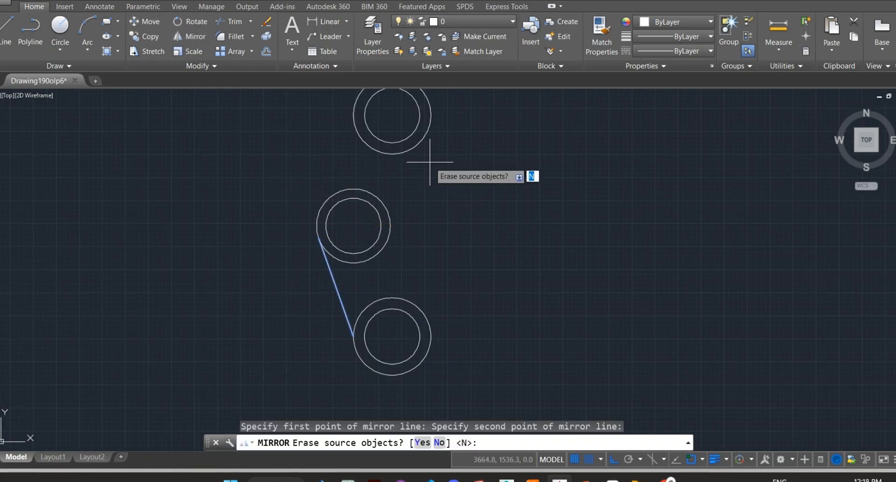
key("Return")
Draw a 70-unit horizontal line to the right from the middle circles' center
scroll(397, 192, "down", 3)
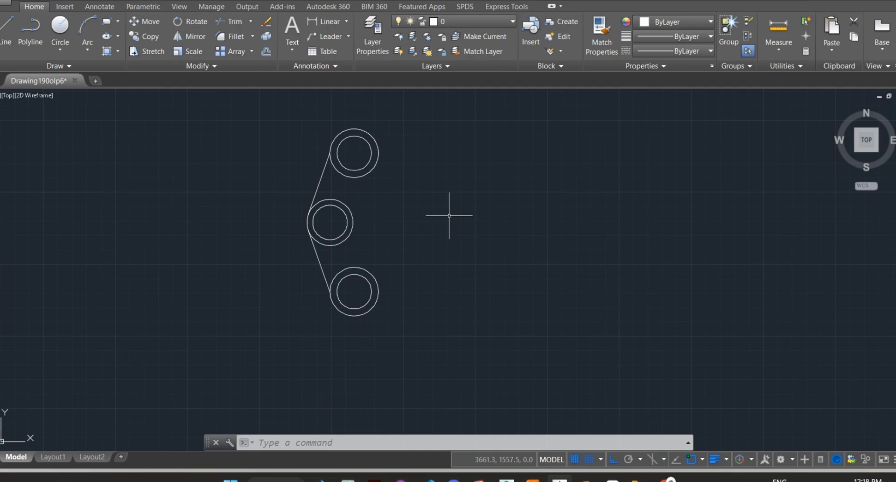
left_click(7, 25)
left_click(330, 223)
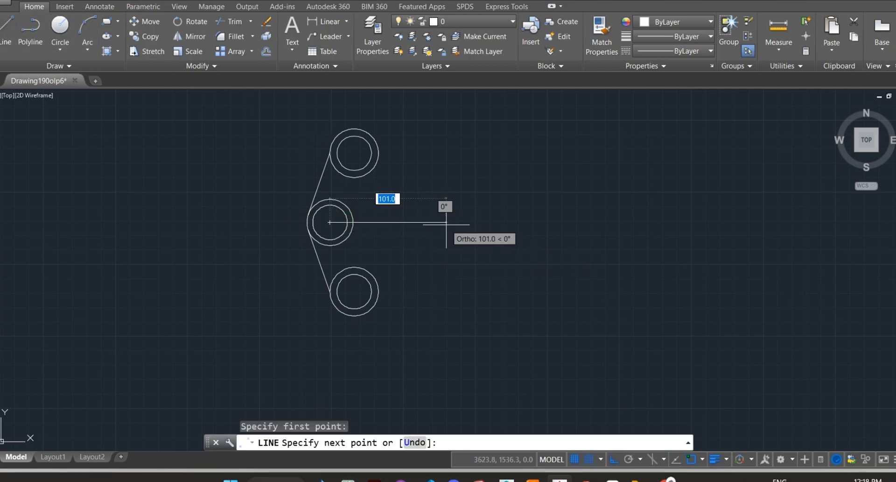
type("70")
key("Return")
key("Escape")
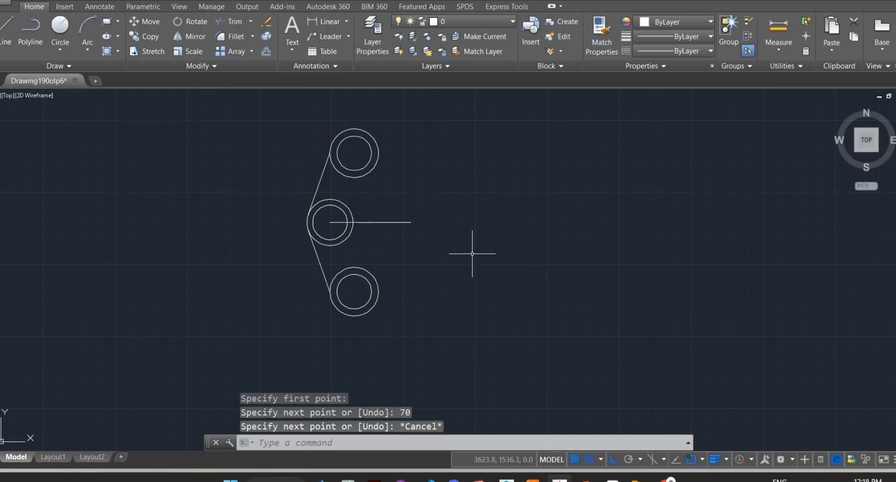
Draw two concentric circles of radius 16 and 21 centered on the right end of the 70-unit horizontal line
left_click(68, 31)
scroll(462, 224, "up", 2)
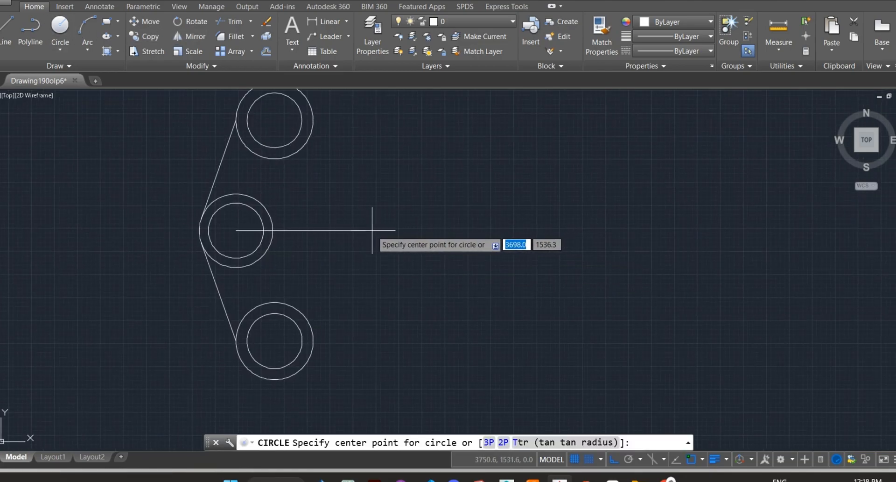
left_click(363, 230)
type("16")
key("Return")
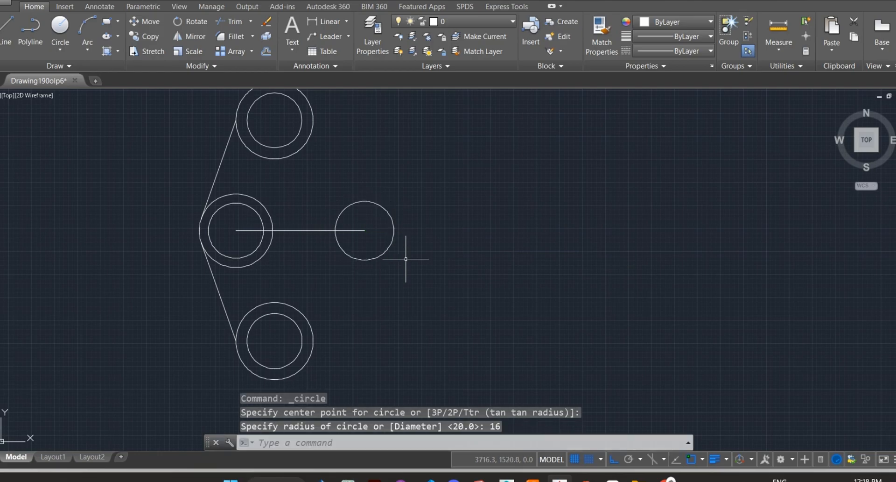
key("Return")
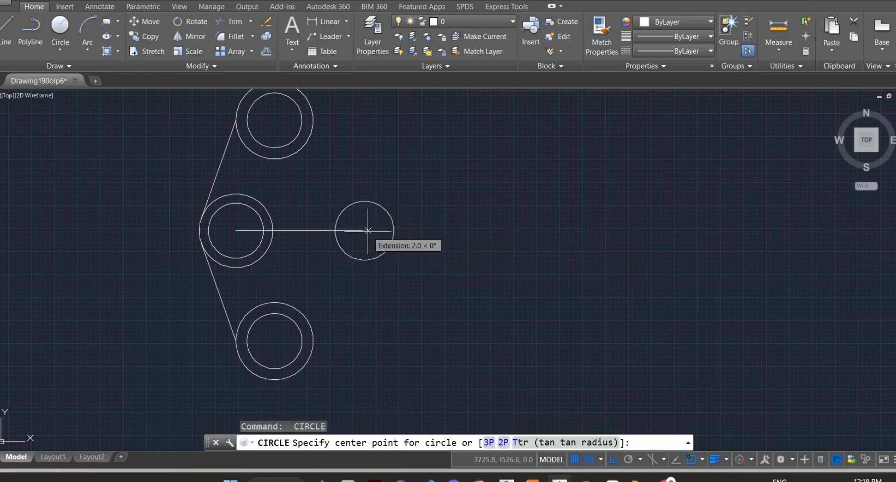
left_click(364, 230)
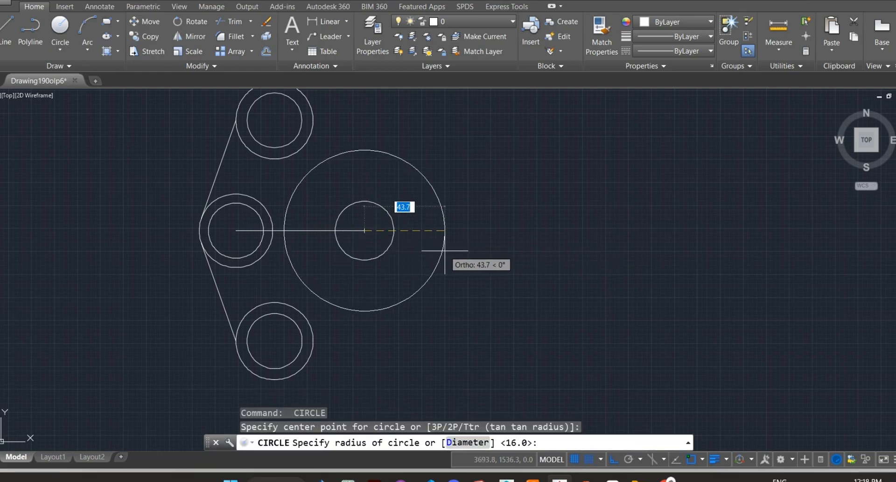
type("21")
key("Return")
Add two more concentric circles of radius 32 and 40 around the same center at the line's right end
key("Return")
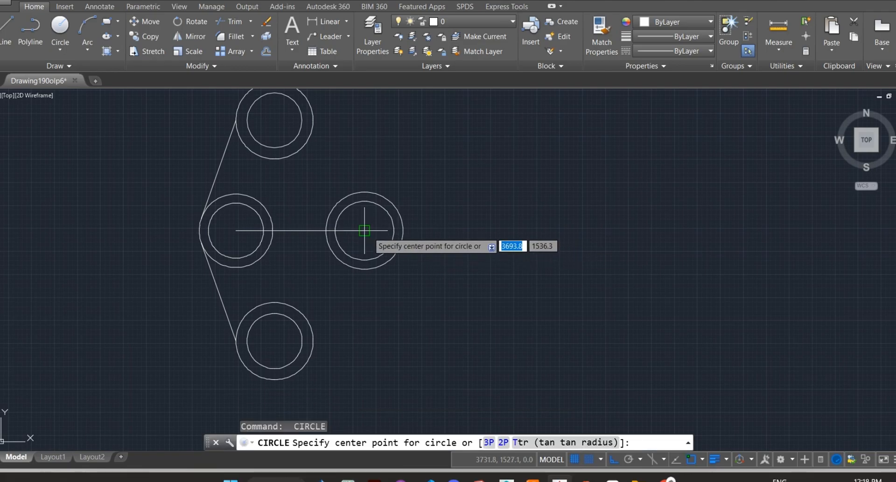
left_click(364, 230)
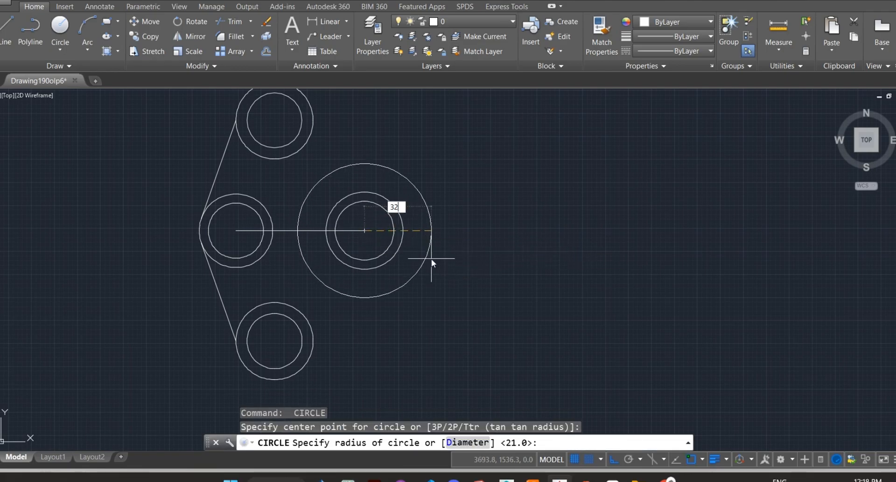
type("32")
key("Return")
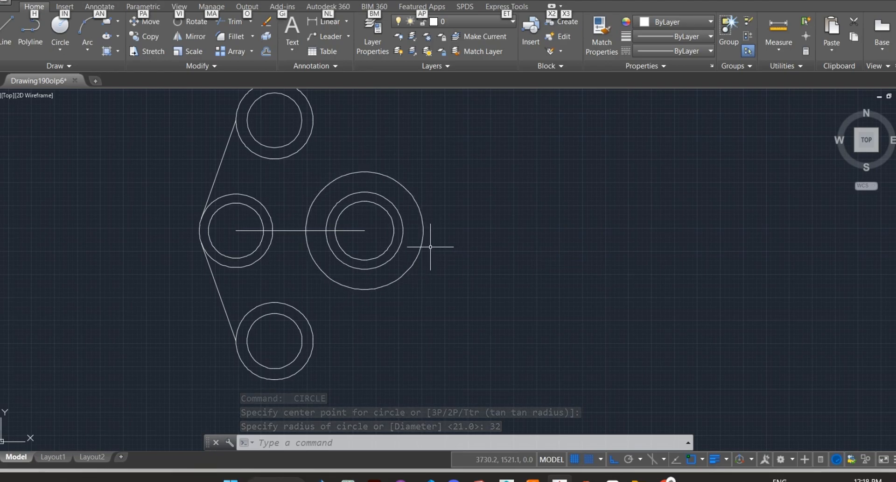
key("alt")
left_click(60, 27)
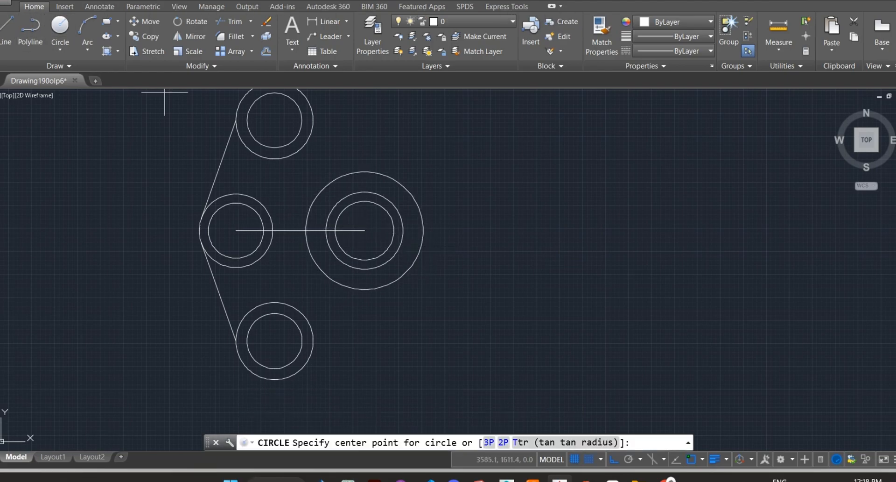
left_click(364, 230)
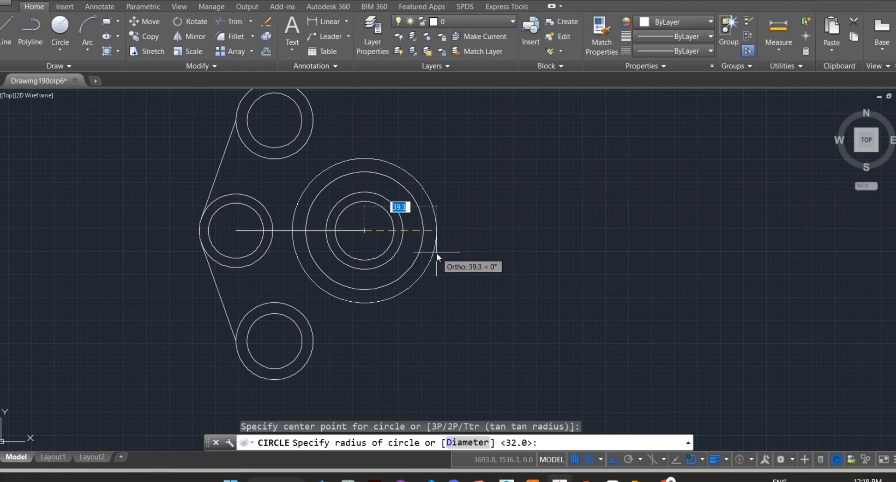
type("40")
key("Return")
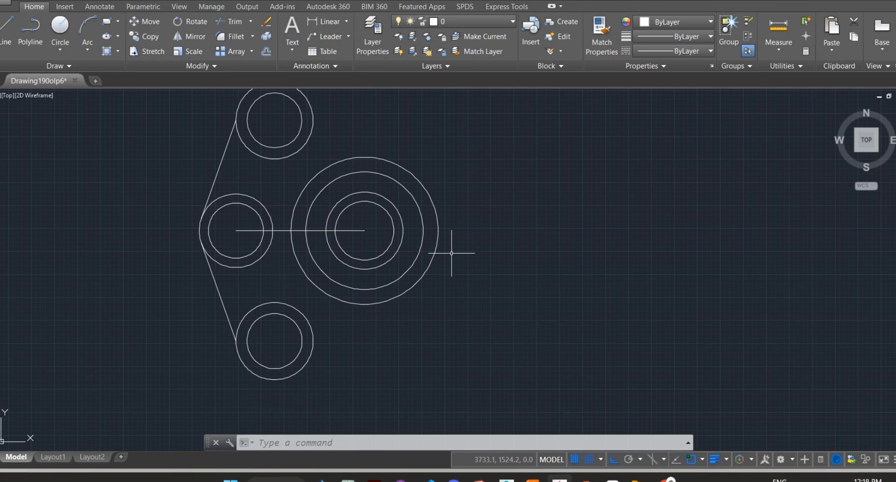
Draw a vertical line from the large circles' center straight down past the outermost circle
scroll(373, 285, "up", 4)
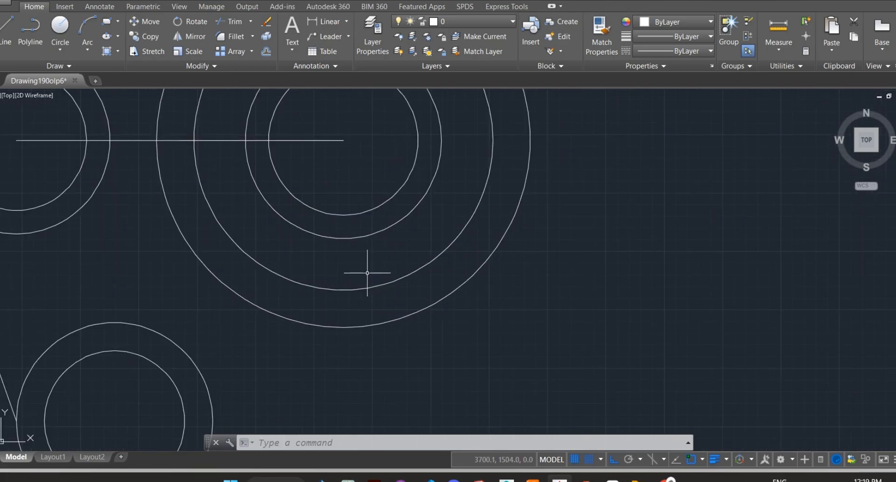
left_click(4, 45)
left_click(350, 176)
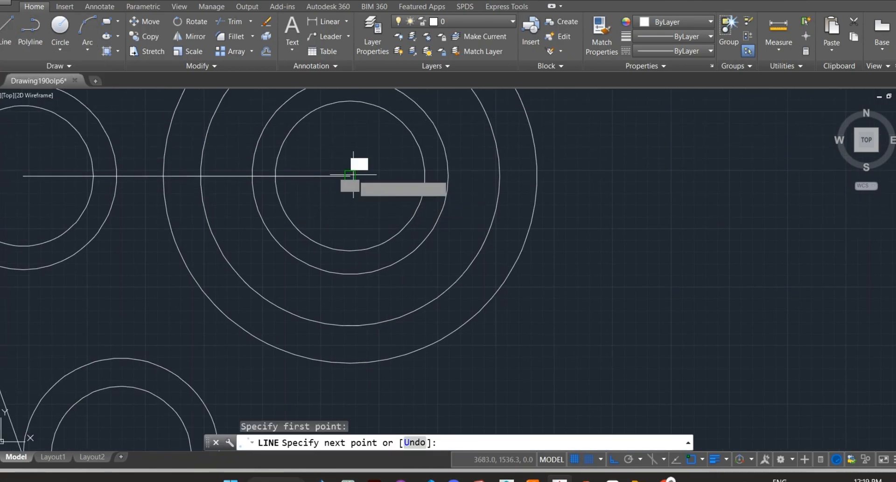
left_click(364, 397)
key("Escape")
Copy the vertical line 3 units to its right and 3 units to its left
left_click(371, 289)
left_click(329, 303)
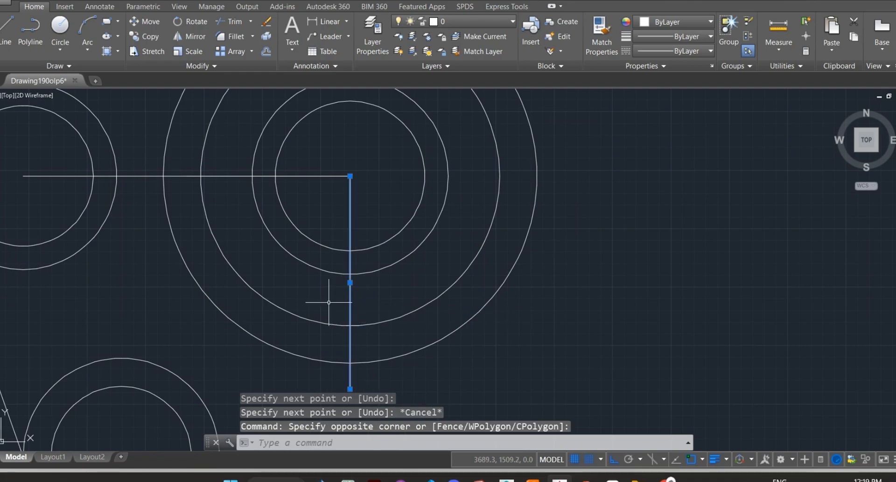
left_click(149, 36)
left_click(350, 301)
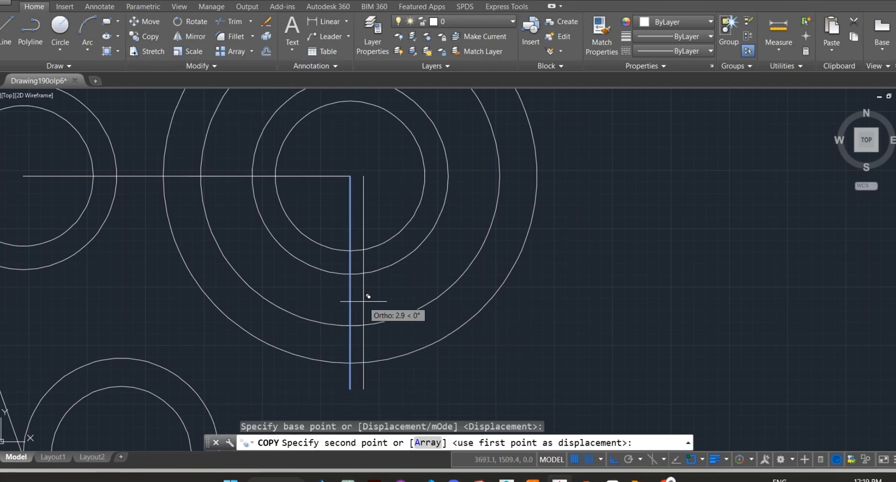
type("3")
key("Return")
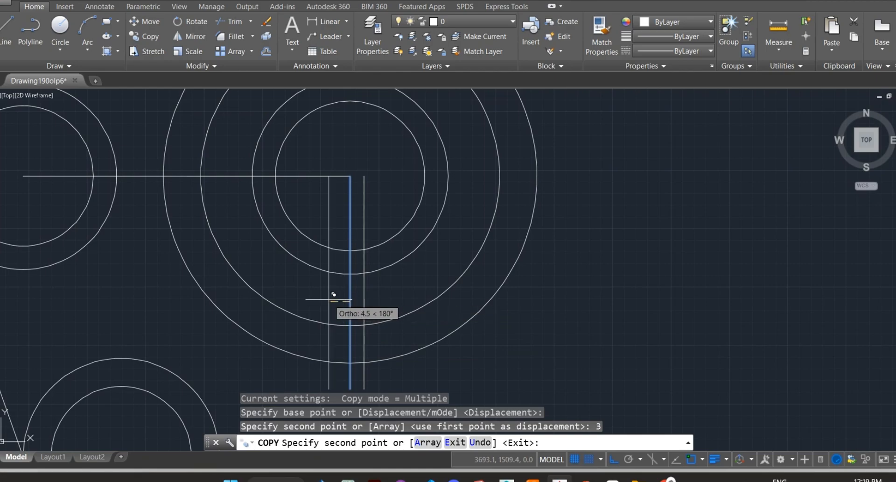
type("3")
key("Return")
key("Escape")
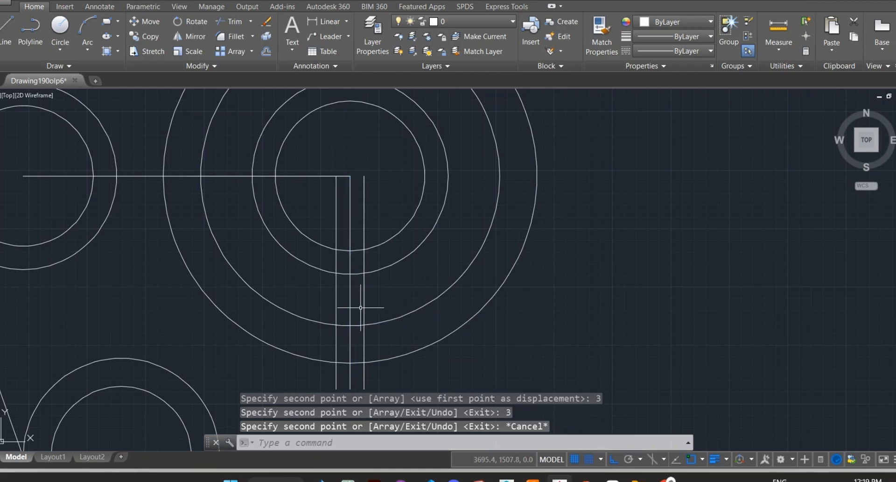
Erase the original middle vertical line between the two copies
scroll(362, 297, "up", 2)
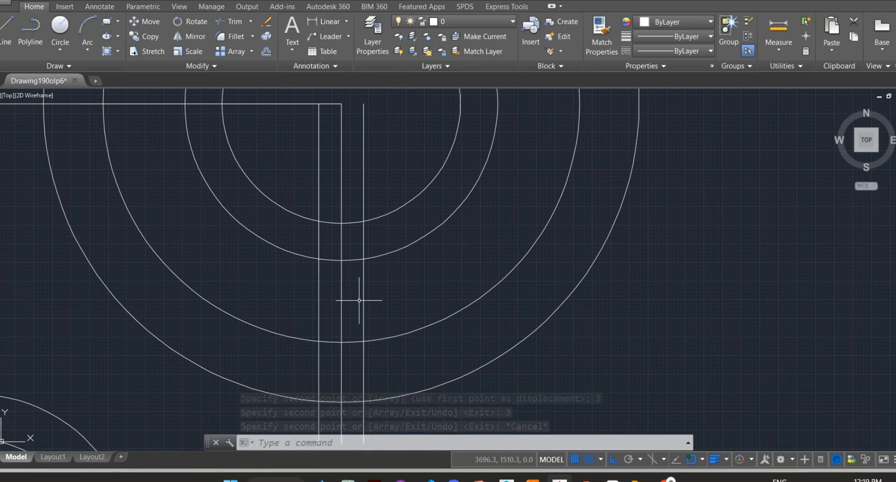
scroll(360, 300, "down", 2)
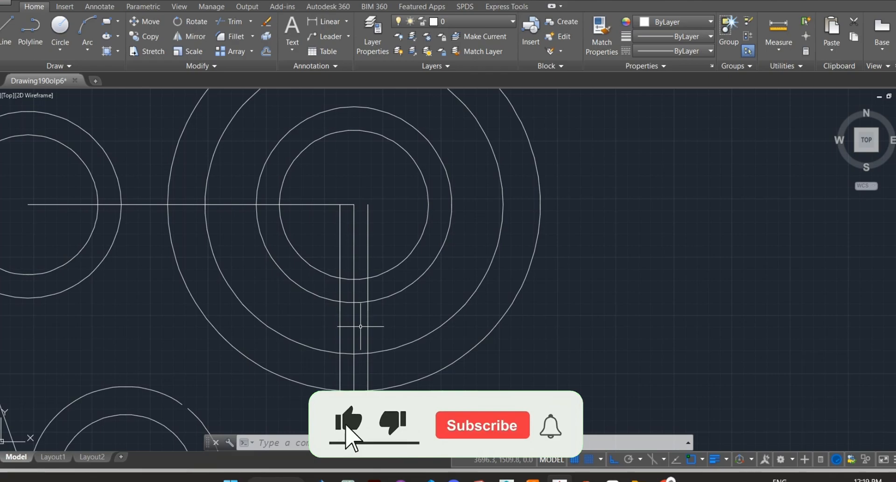
scroll(360, 327, "up", 2)
scroll(360, 327, "down", 2)
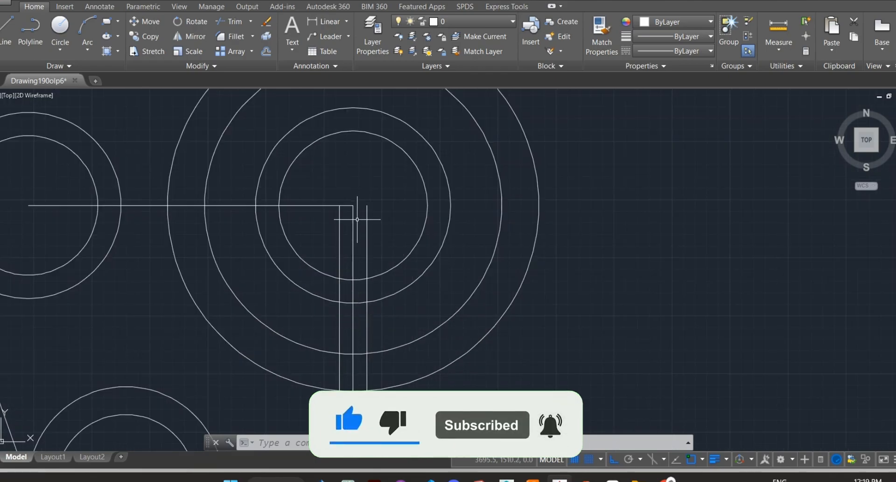
scroll(364, 316, "up", 2)
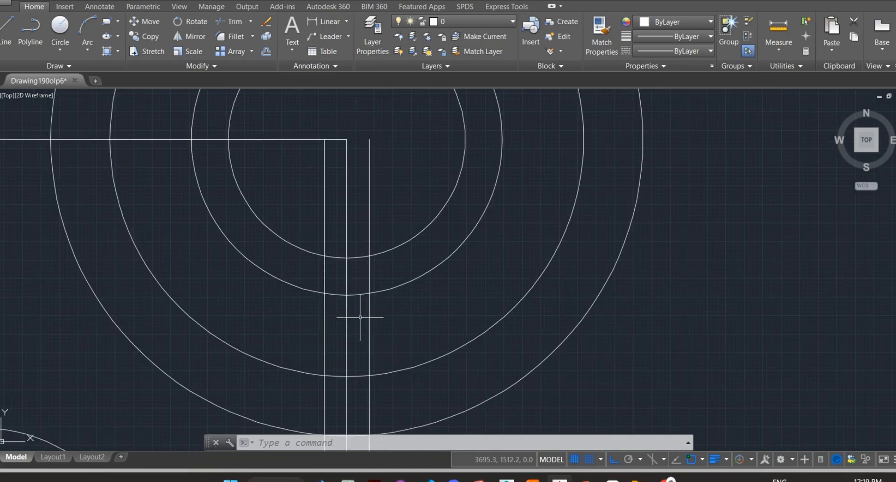
left_click(361, 316)
left_click(340, 332)
key("Delete")
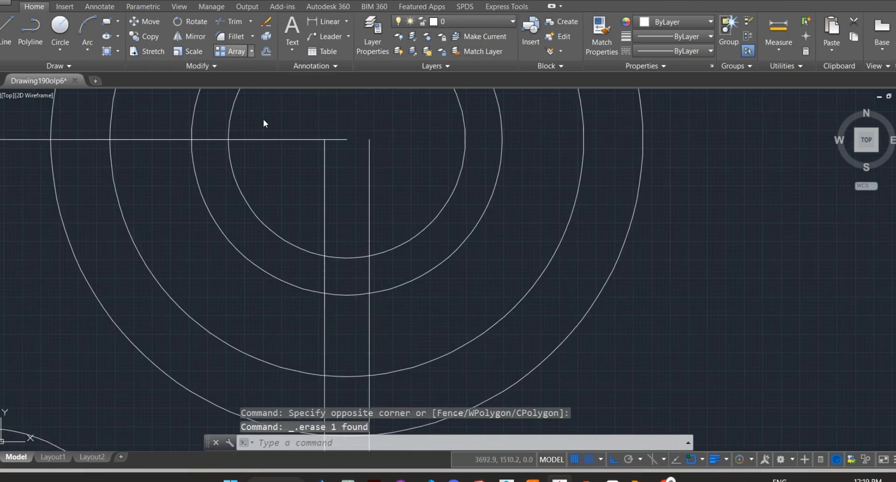
left_click(368, 324)
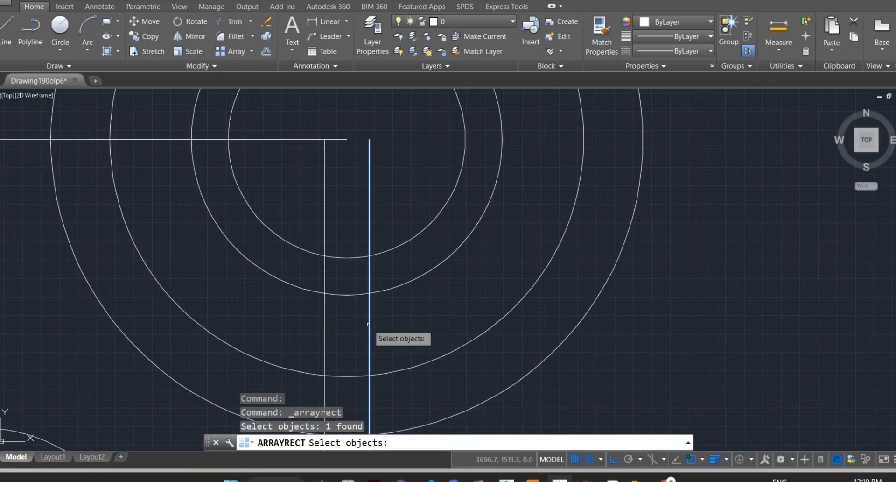
left_click(326, 324)
left_click(252, 52)
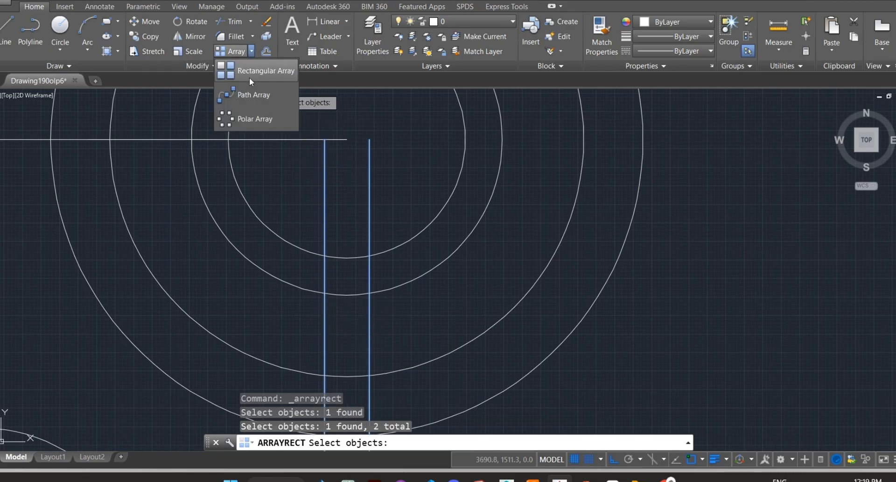
Create a polar array of the two vertical lines around the large circles' center, with 6 items filling 360 degrees
left_click(249, 128)
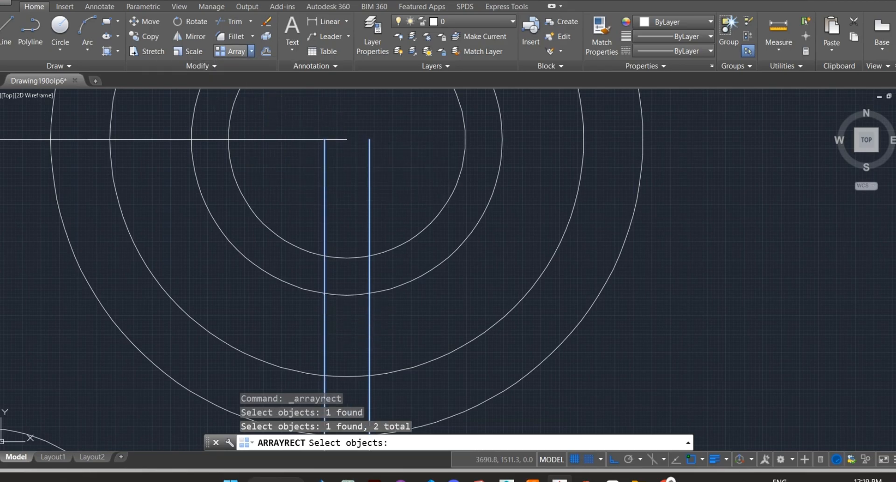
left_click(371, 280)
left_click(331, 280)
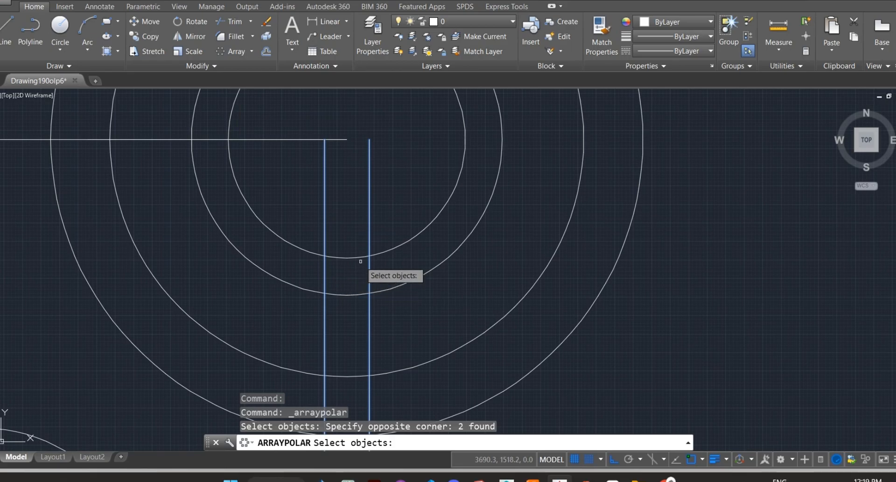
key("Return")
left_click(350, 139)
scroll(490, 290, "down", 4)
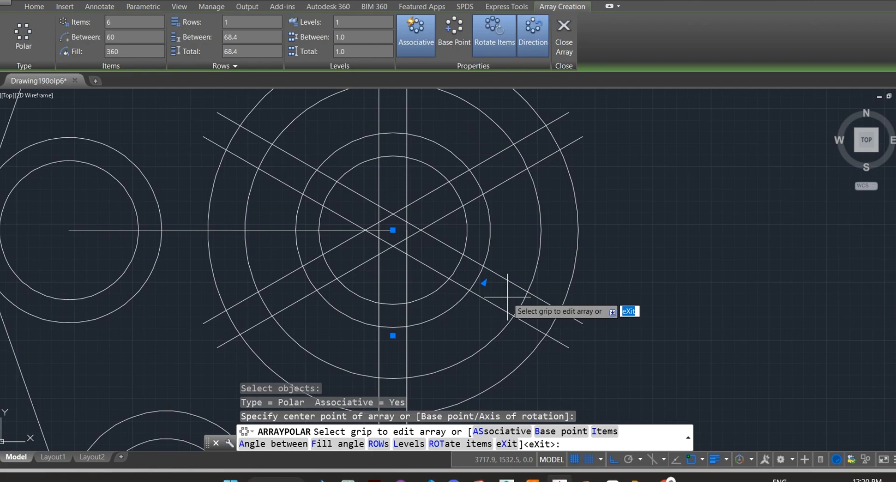
key("Return")
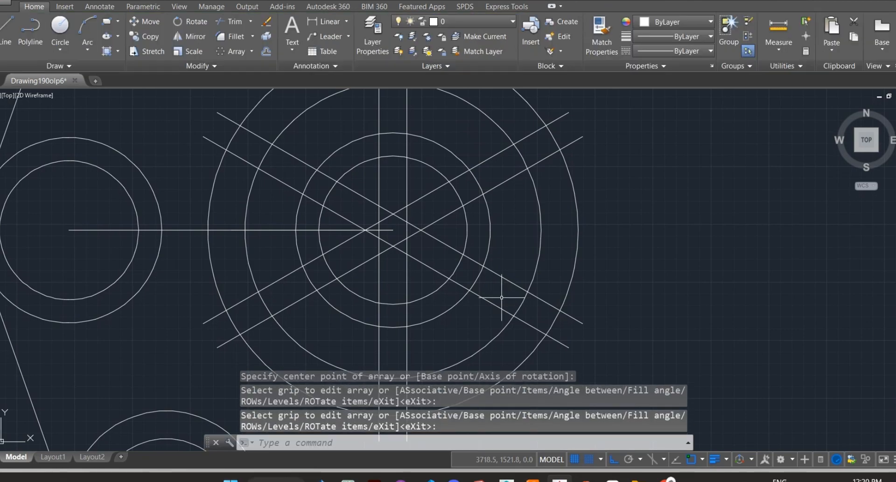
Try to trim the arrayed lines using a crossing selection of the large concentric circles and array as cutting edges
scroll(500, 296, "up", 3)
middle_click_drag(434, 262, 384, 290)
scroll(384, 291, "down", 5)
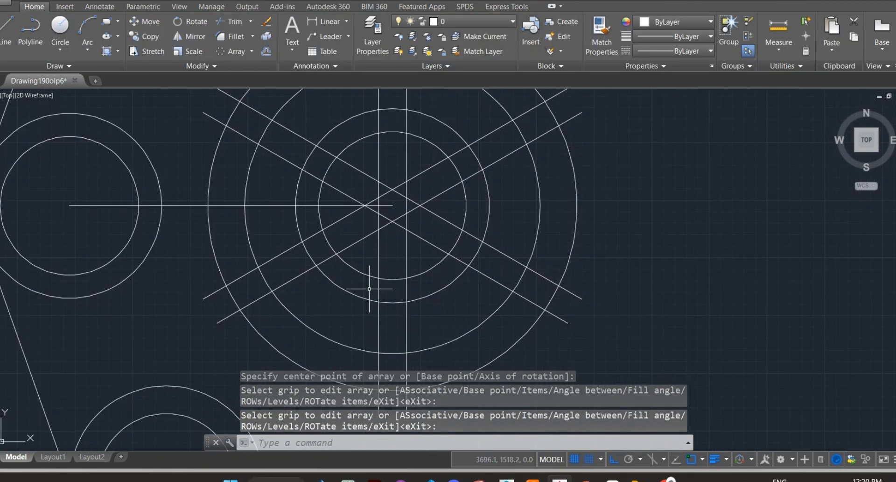
left_click(557, 115)
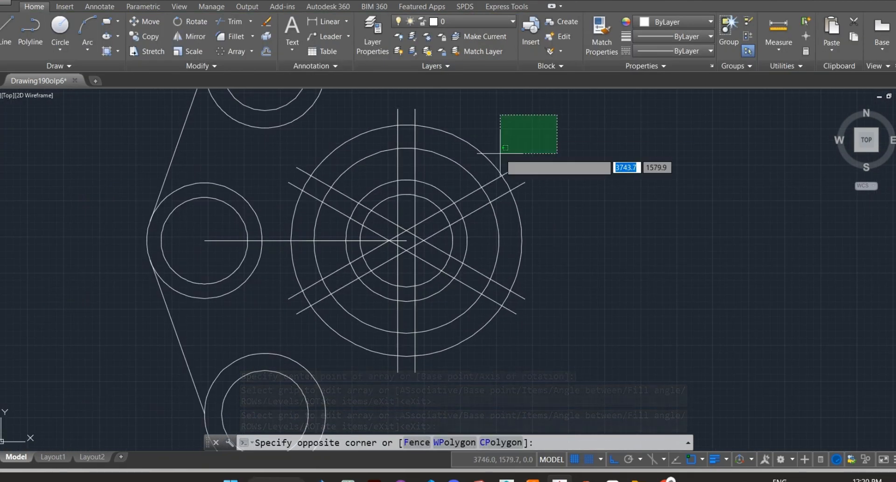
left_click(286, 349)
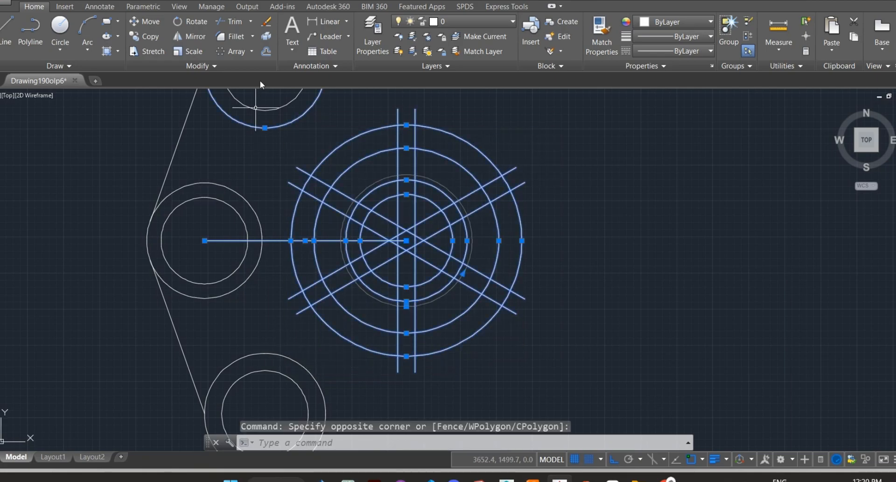
left_click(236, 23)
scroll(327, 304, "up", 5)
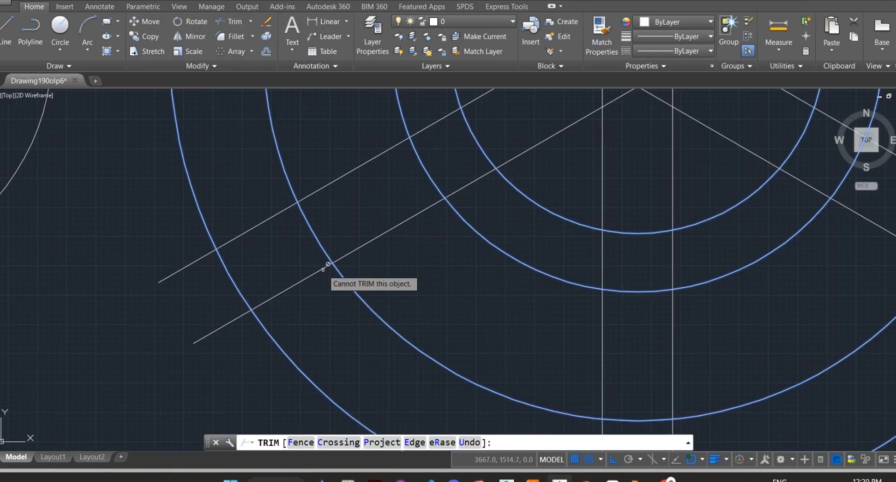
scroll(329, 259, "down", 5)
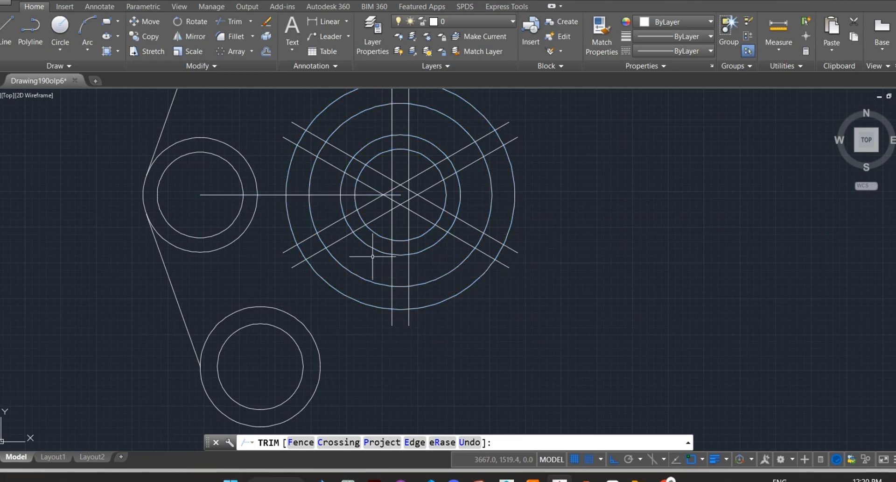
key("Escape")
Try to trim the arrayed lines with every object in the drawing selected as a cutting edge
key("ctrl+a")
left_click(236, 24)
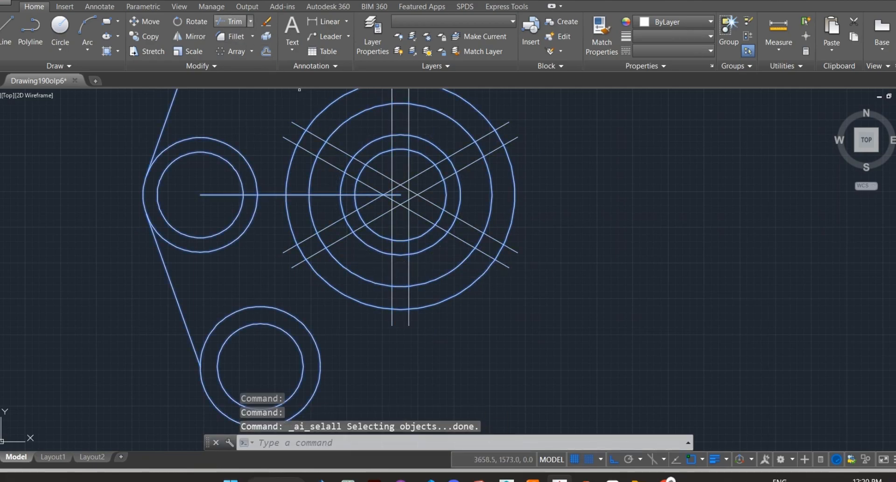
scroll(314, 239, "up", 4)
key("Escape")
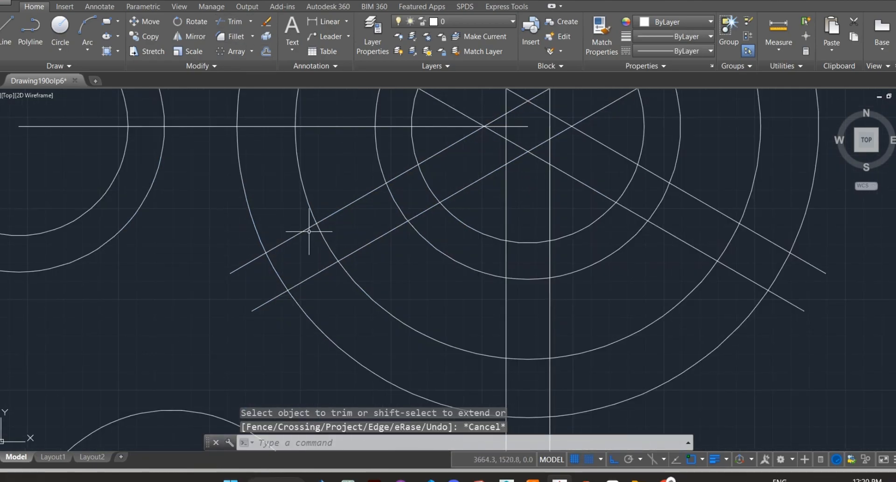
Try again to trim the spoke lines after selecting the polar array together with every object in the drawing
left_click(317, 231)
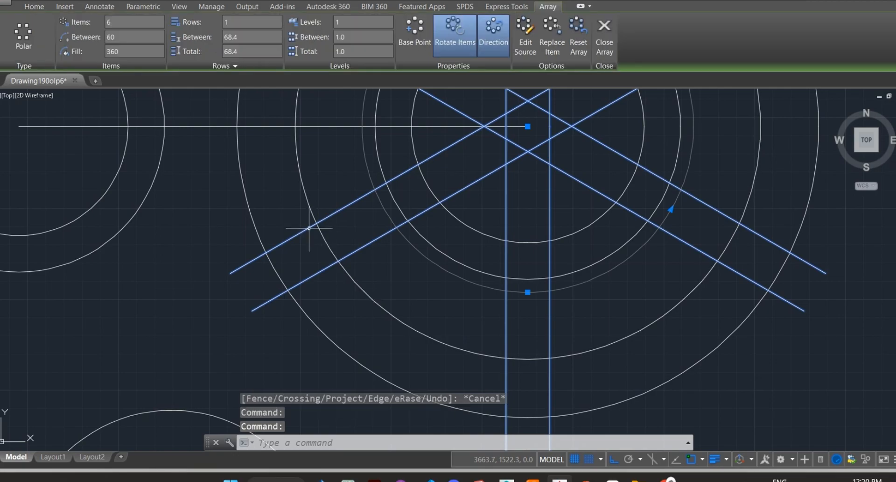
double_click(308, 228)
key("ctrl+a")
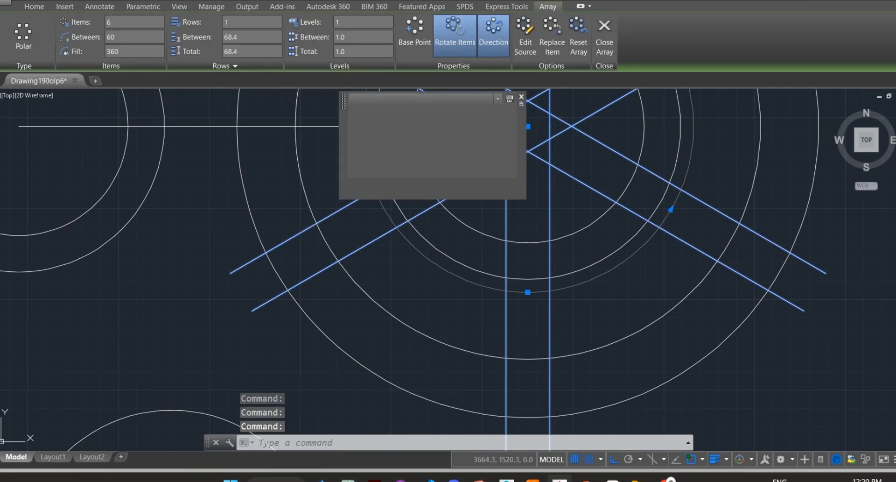
left_click(232, 24)
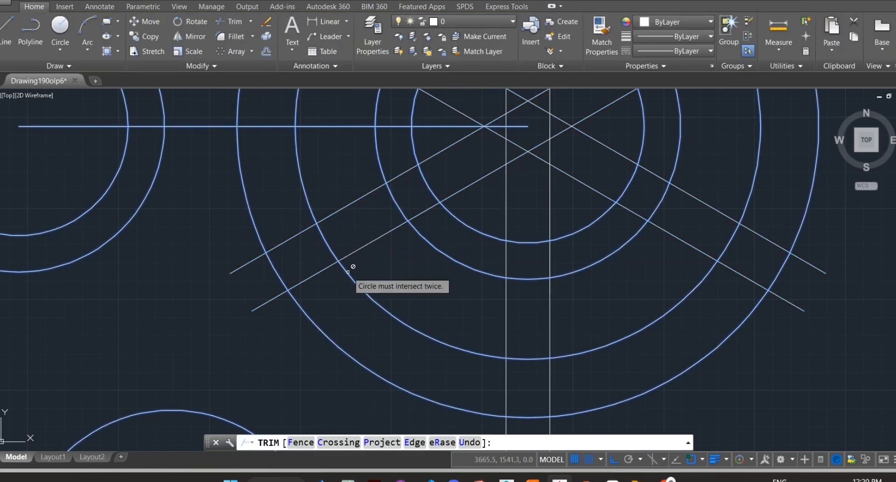
scroll(320, 290, "down", 5)
key("Escape")
Trace both lines of the lower-left spoke with separate lines between the hub's second-largest and second-smallest circles
scroll(226, 178, "up", 7)
left_click(7, 25)
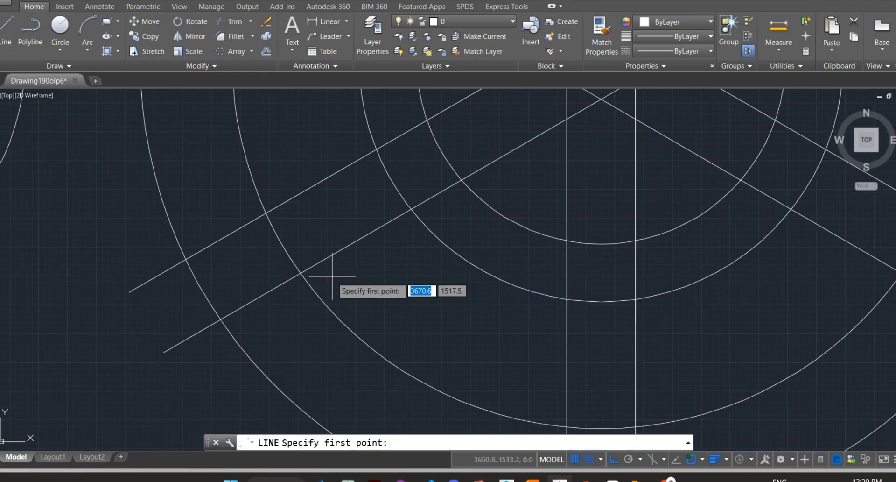
left_click(300, 272)
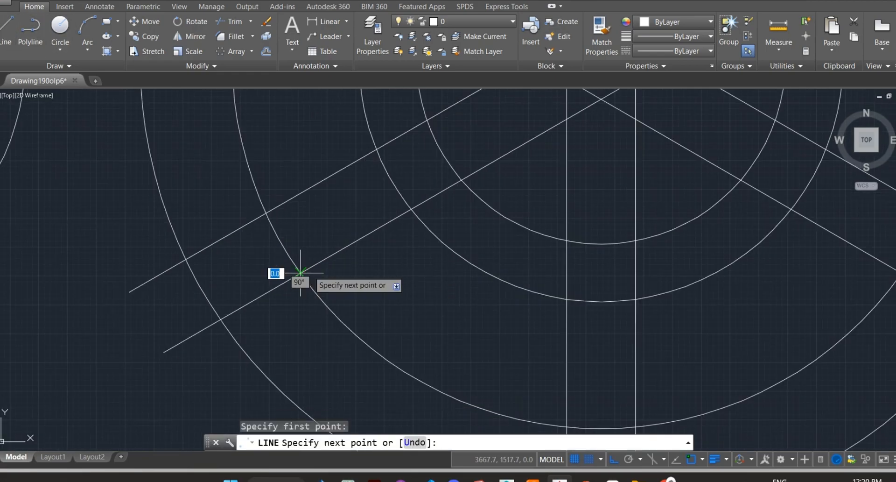
left_click(407, 211)
key("Escape")
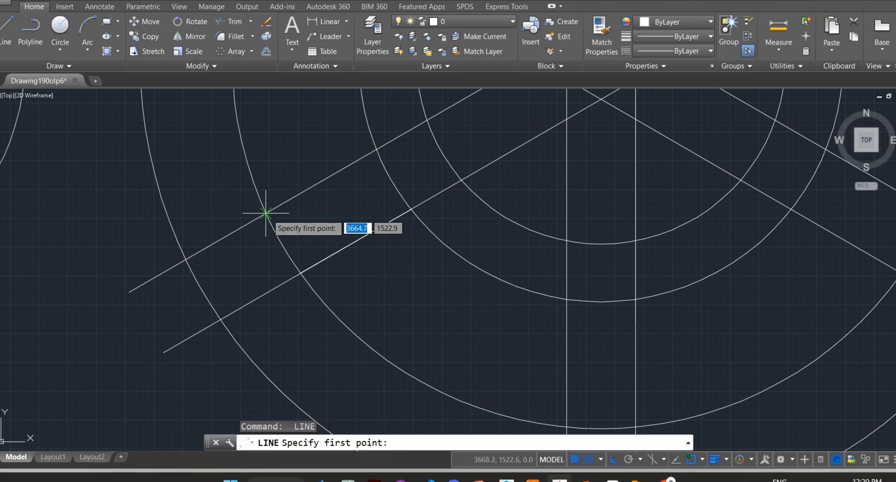
left_click(265, 213)
left_click(377, 150)
key("space")
Trace both lines of the upper-left spoke with separate lines between the hub's second-largest and second-smallest circles
scroll(375, 271, "down", 3)
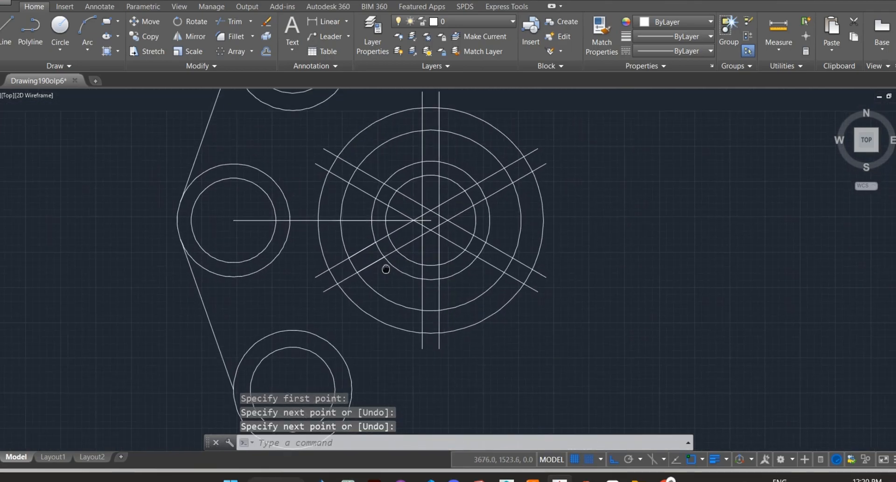
scroll(355, 195, "up", 2)
key("space")
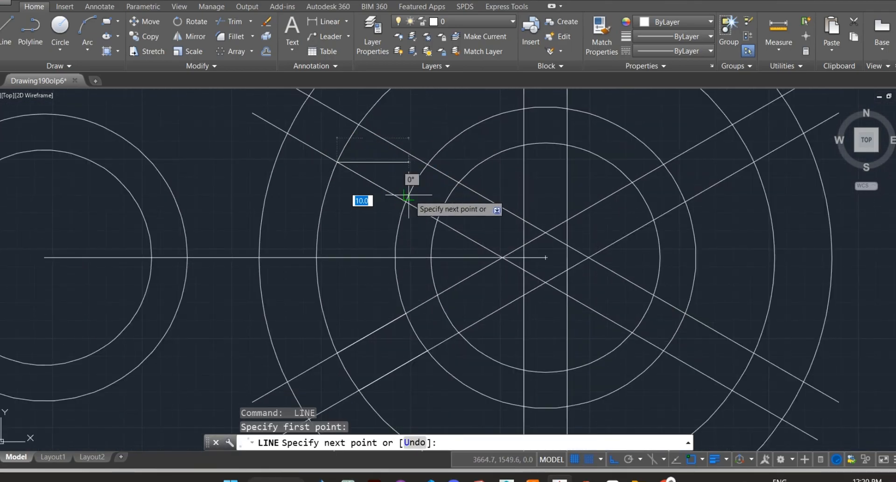
key("Escape")
middle_click_drag(409, 157, 400, 200)
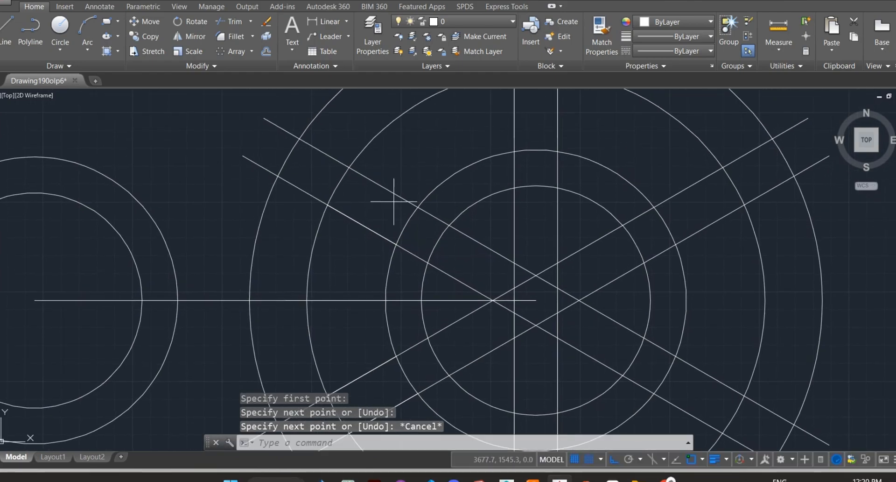
key("space")
left_click(418, 207)
middle_click_drag(486, 167, 443, 281)
key("Escape")
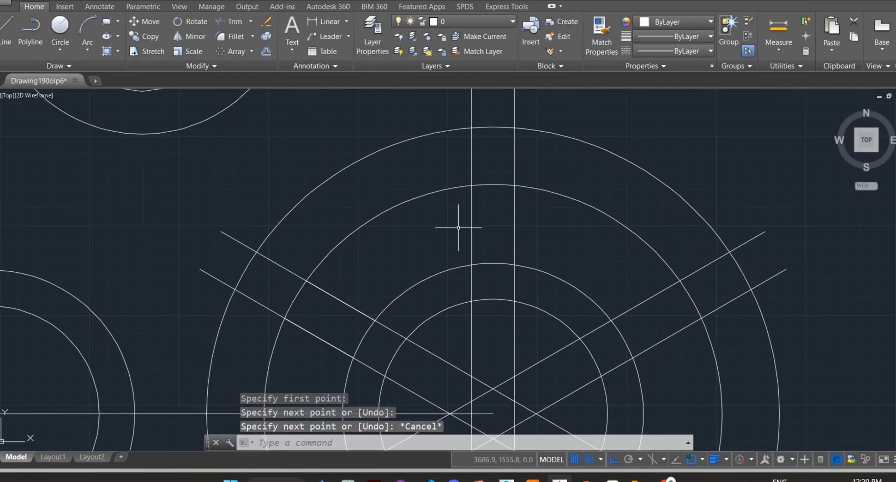
Trace the left line of the upper vertical spoke between the hub's second-largest and second-smallest circles
key("space")
left_click(472, 186)
left_click(472, 265)
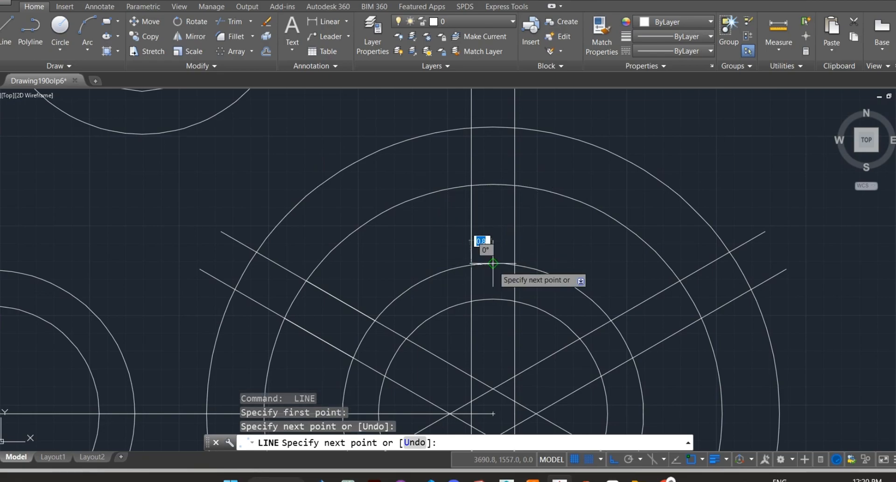
key("Escape")
Trace the left line of the lower vertical spoke between the hub's second-largest and second-smallest circles
scroll(507, 318, "up", 1)
middle_click_drag(507, 318, 494, 150)
scroll(495, 152, "down", 2)
scroll(513, 347, "up", 1)
middle_click_drag(464, 346, 464, 336)
key("space")
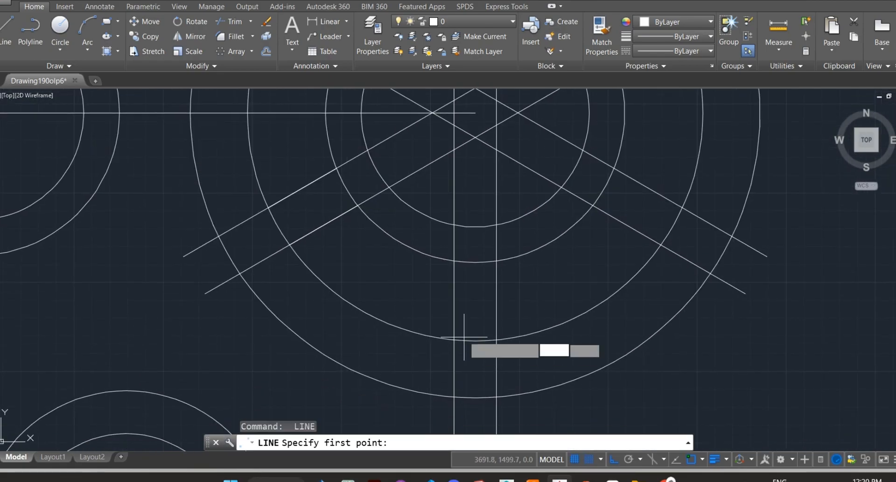
left_click(460, 335)
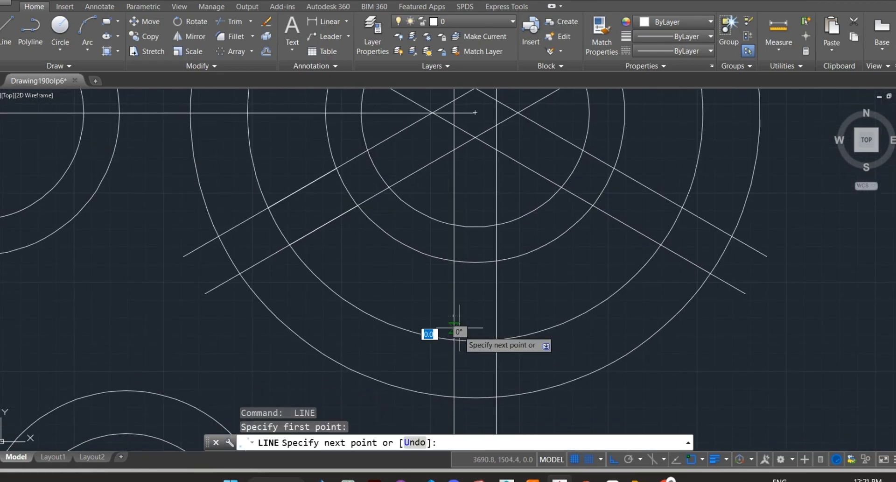
left_click(454, 262)
key("Escape")
Erase the polar array of full-length lines from the hub, keeping the traced spoke segments
scroll(503, 309, "down", 2)
middle_click_drag(497, 229, 476, 267)
left_click(486, 242)
left_click(477, 262)
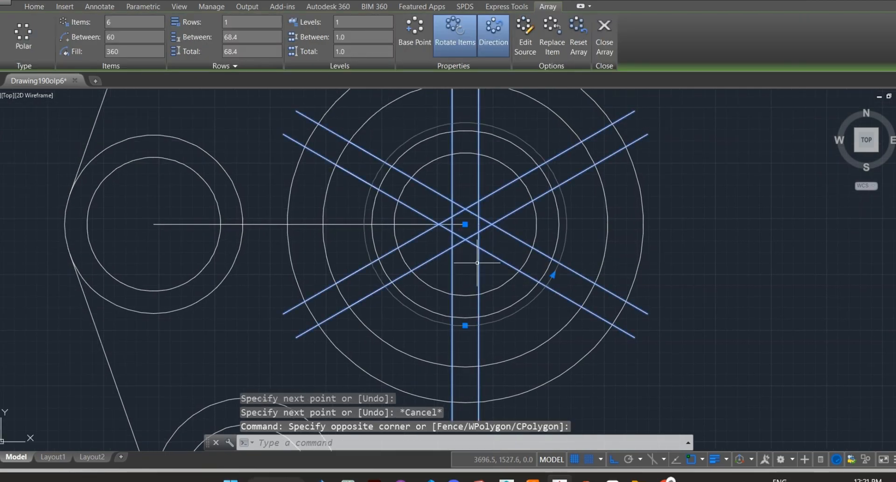
key("Delete")
Examine the traced spoke segments in the hub and the overall layout of the part
scroll(479, 261, "down", 2)
scroll(411, 301, "up", 4)
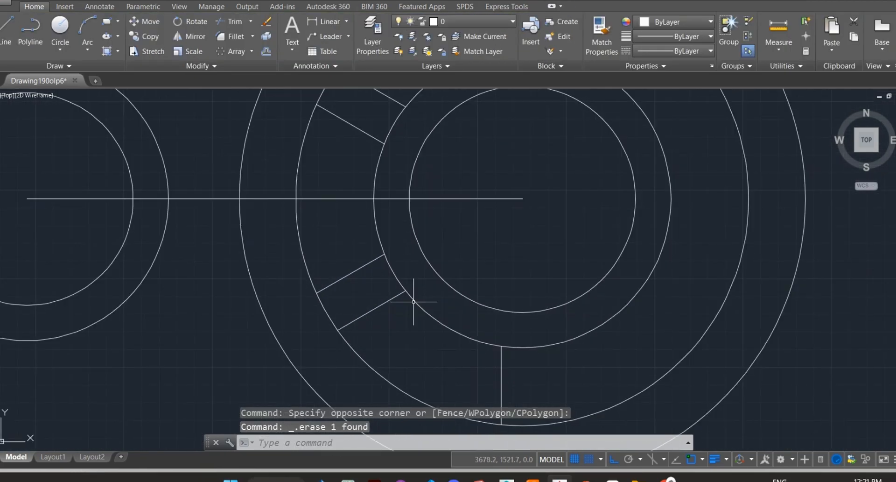
scroll(413, 302, "down", 2)
scroll(409, 282, "up", 1)
middle_click_drag(410, 282, 450, 288)
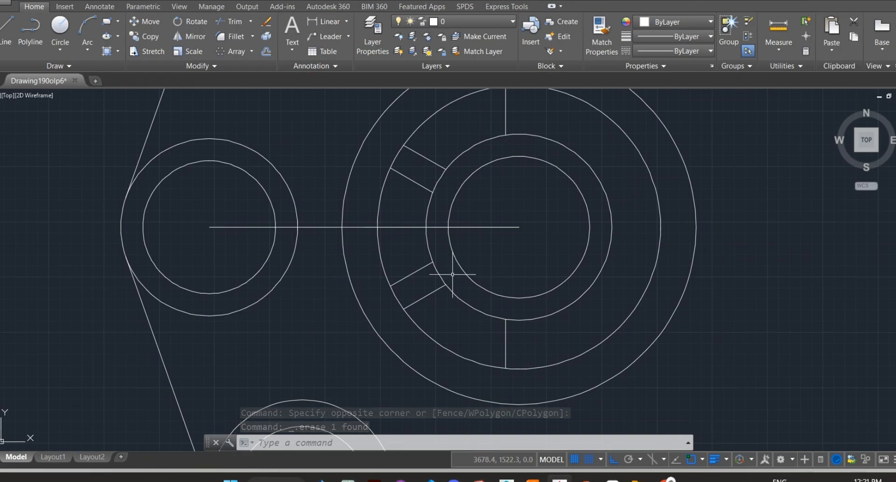
scroll(434, 285, "down", 3)
middle_click_drag(439, 311, 431, 266)
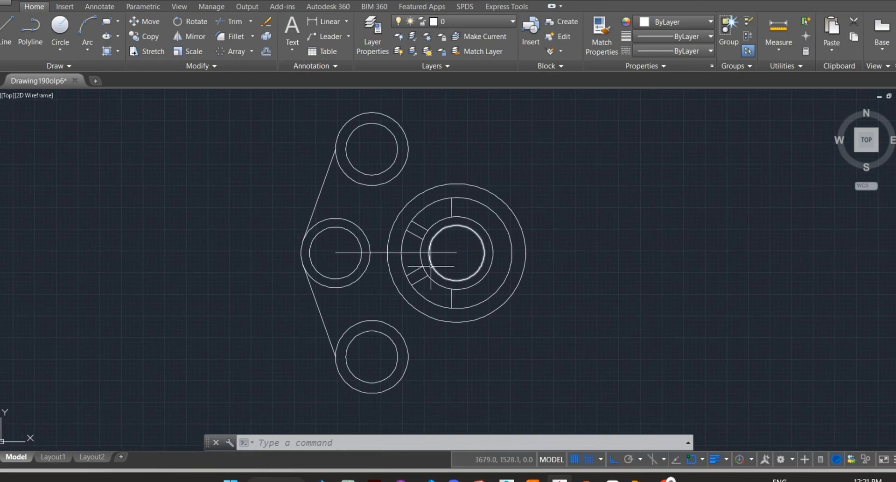
Draw a circle of radius 20 tangent to the upper pair's outer circle and the hub's largest circle
scroll(457, 225, "up", 4)
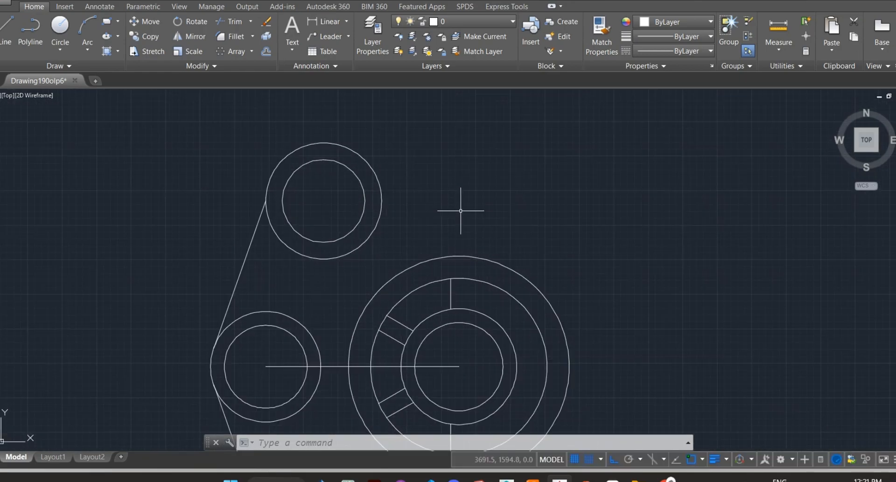
left_click(61, 51)
left_click(87, 172)
left_click(327, 191)
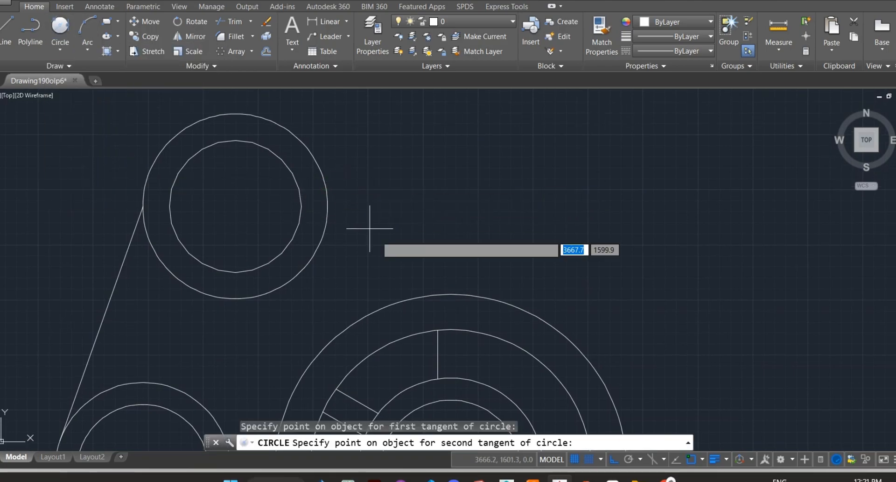
left_click(420, 295)
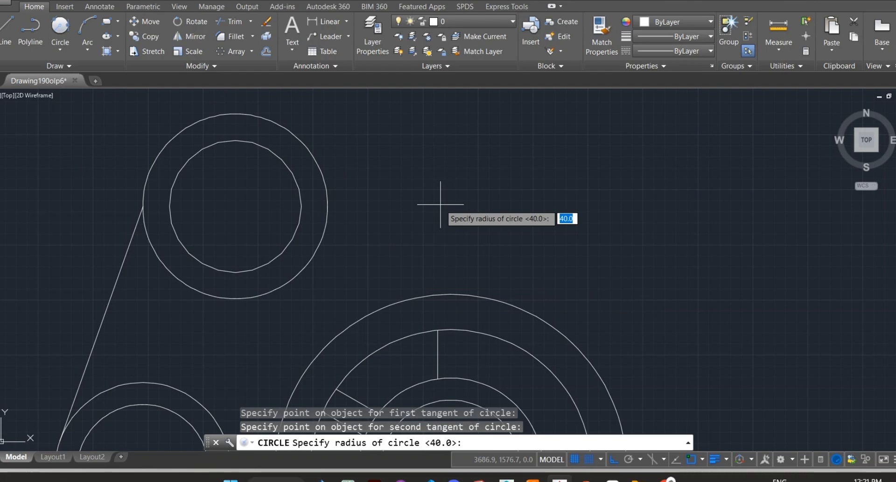
type("28")
key("Return")
Draw a circle of radius 20 tangent to the lower pair's outer circle and the hub's largest circle
scroll(472, 107, "down", 4)
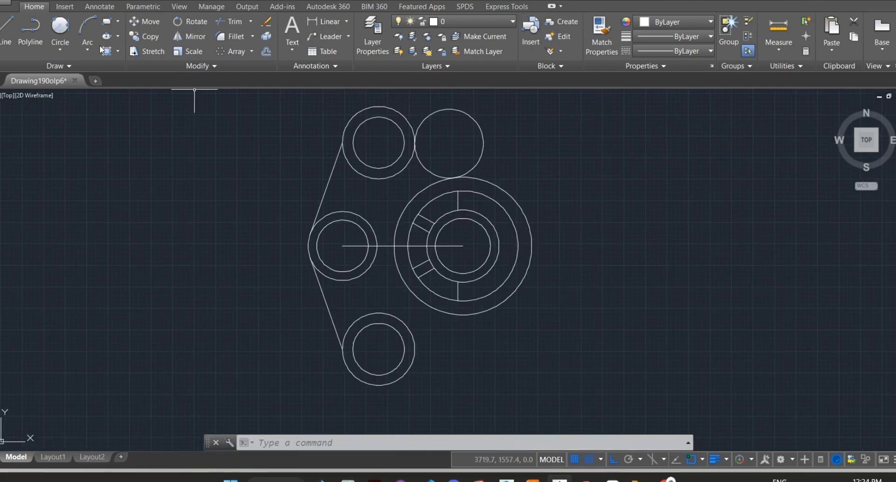
left_click(61, 50)
left_click(75, 177)
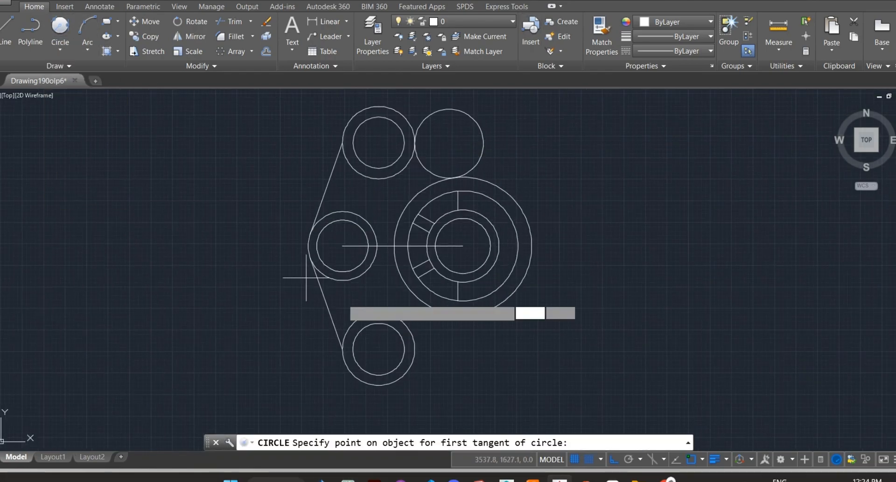
left_click(413, 345)
left_click(443, 312)
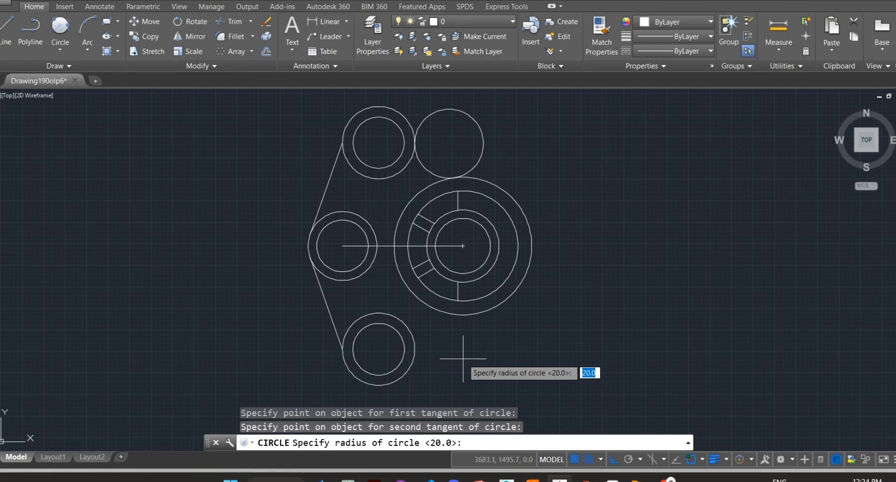
key("Return")
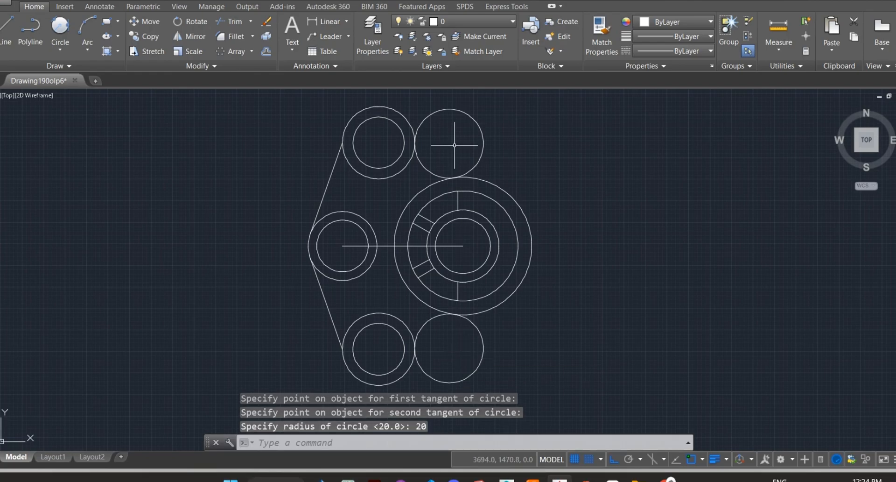
scroll(433, 200, "up", 2)
left_click(4, 29)
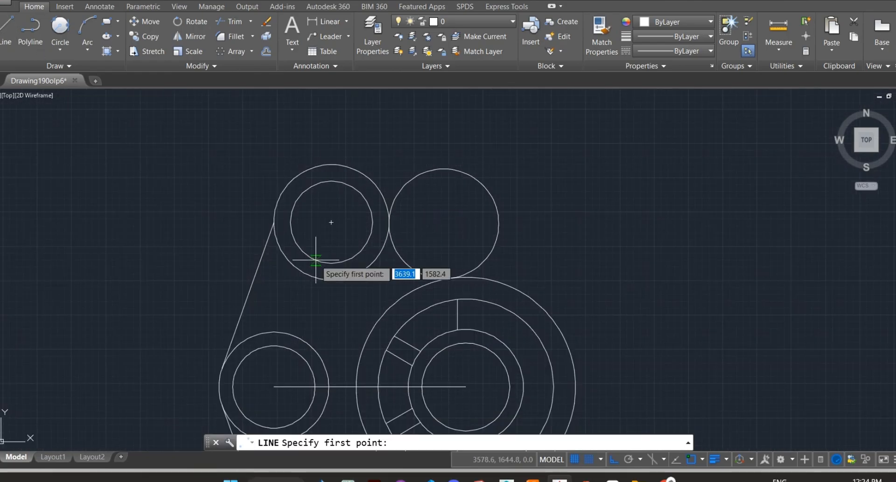
left_click(332, 222)
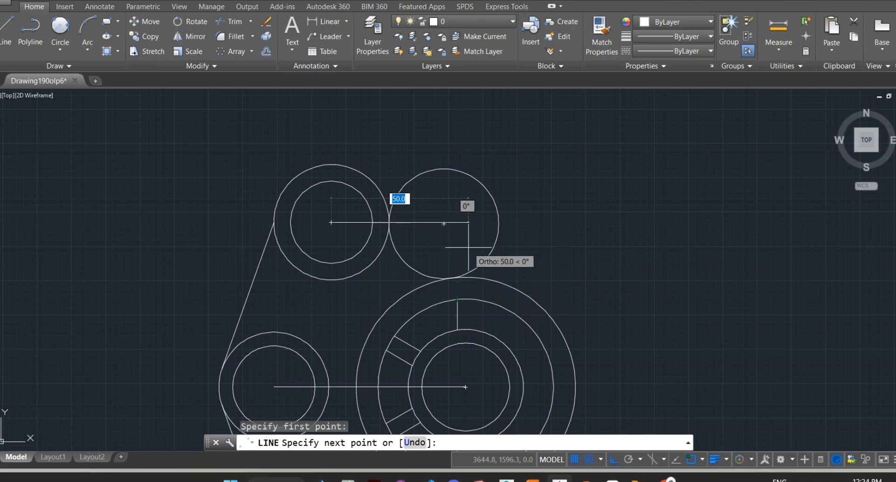
key("Escape")
middle_click_drag(468, 273, 464, 183)
left_click(14, 38)
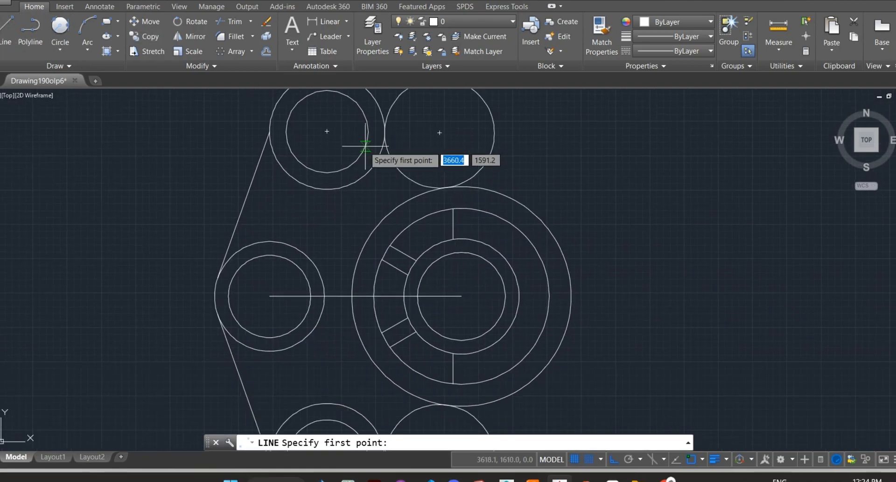
left_click(461, 296)
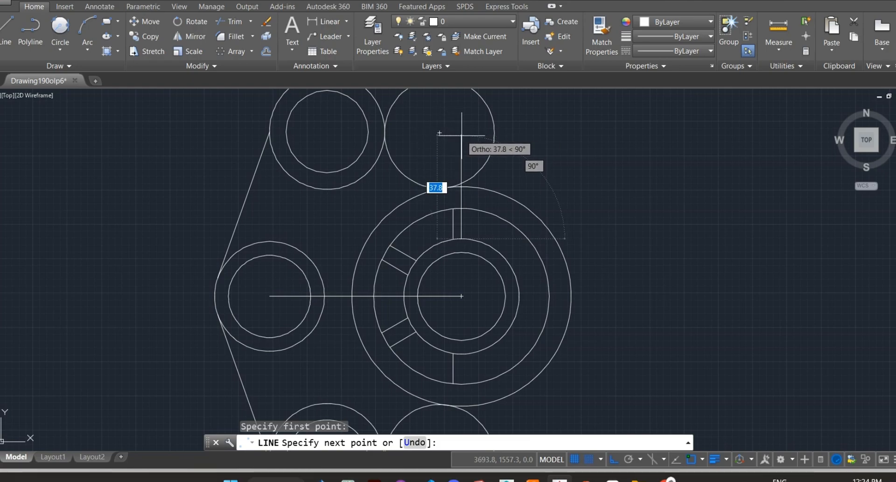
key("Escape")
Draw a vertical line about 46 long upward from the top quadrant of the hub's second-smallest circle
middle_click_drag(481, 169, 482, 217)
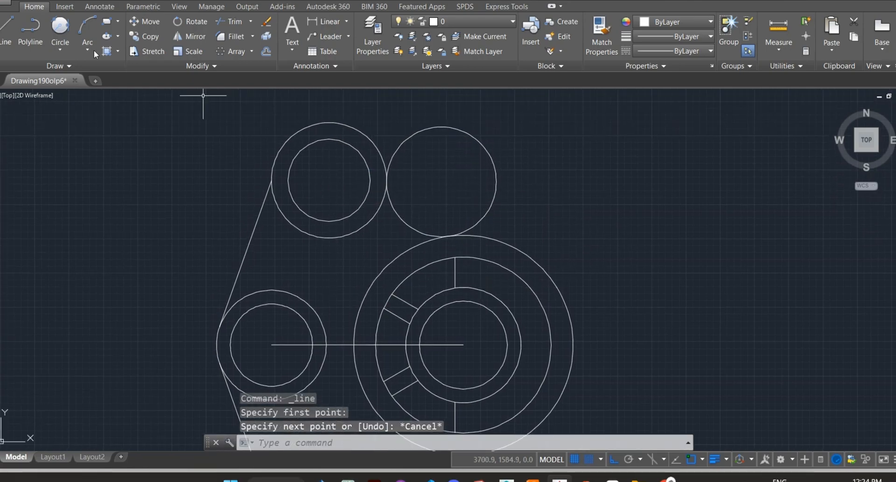
left_click(7, 29)
left_click(463, 288)
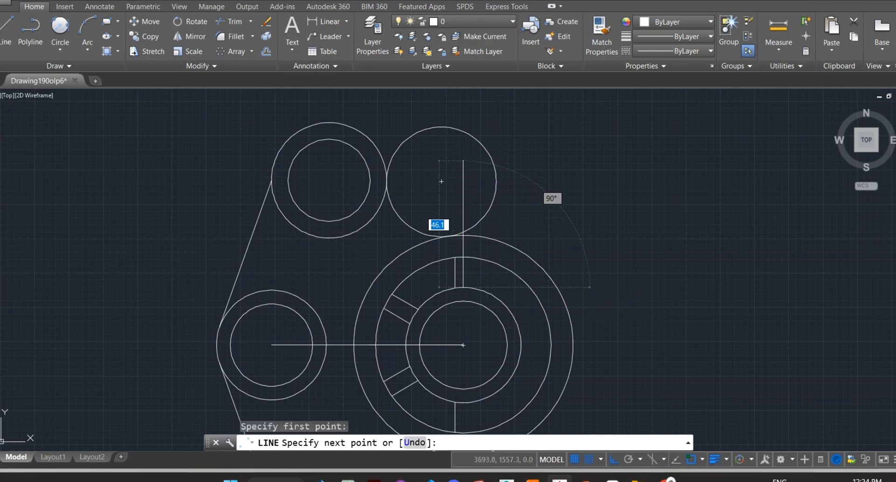
left_click(463, 161)
key("Escape")
Check the horizontal distance from the upper circle pair's centre to the new vertical line with a temporary line
left_click(3, 32)
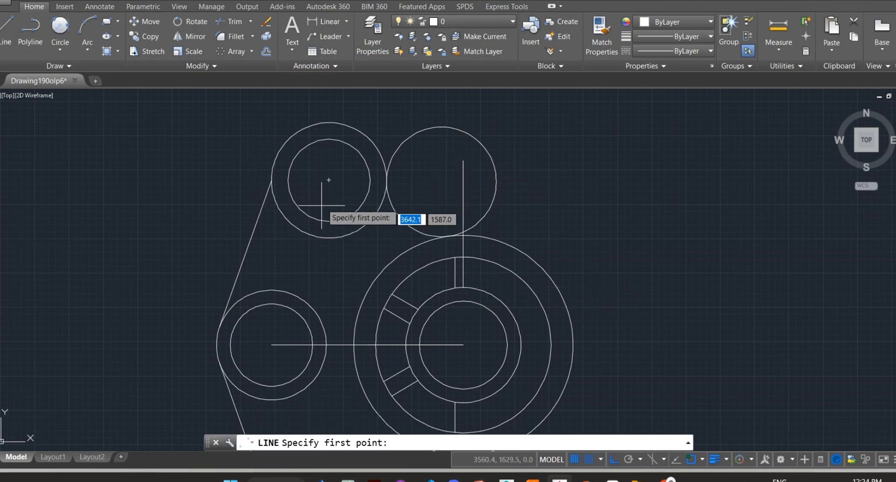
left_click(328, 178)
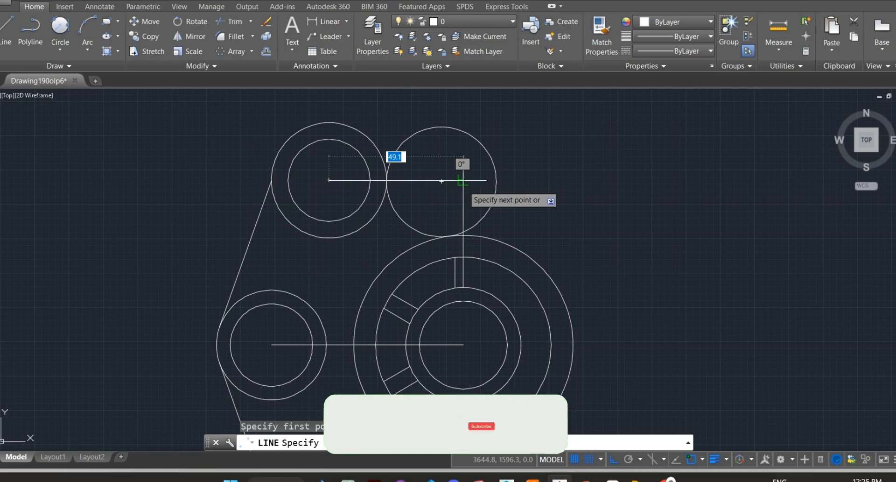
key("Escape")
middle_click_drag(488, 254, 468, 219)
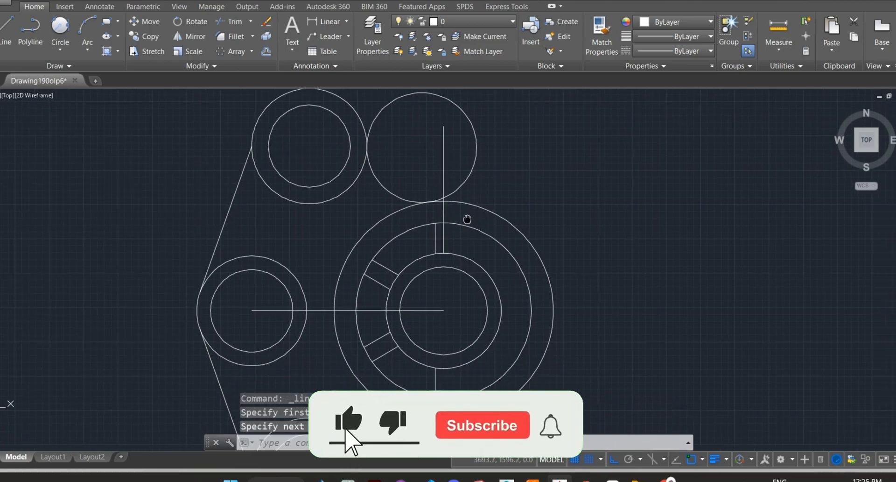
scroll(474, 216, "down", 2)
scroll(364, 290, "up", 4)
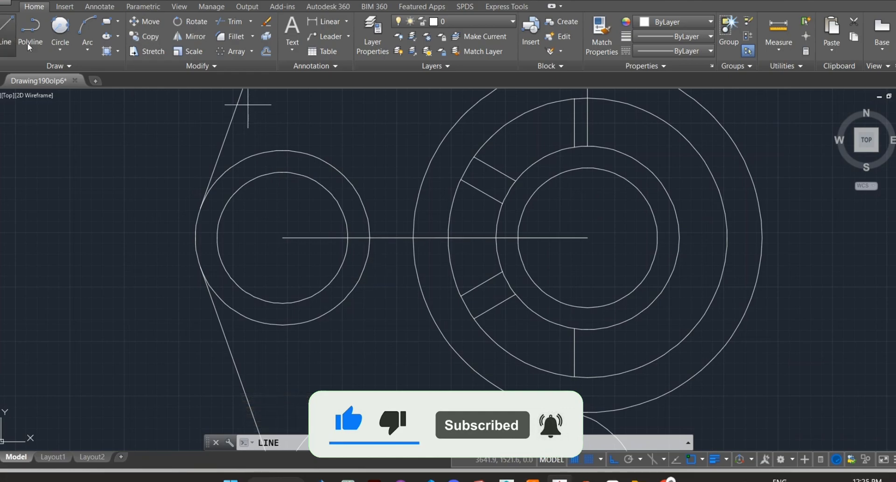
key("Return")
left_click(282, 237)
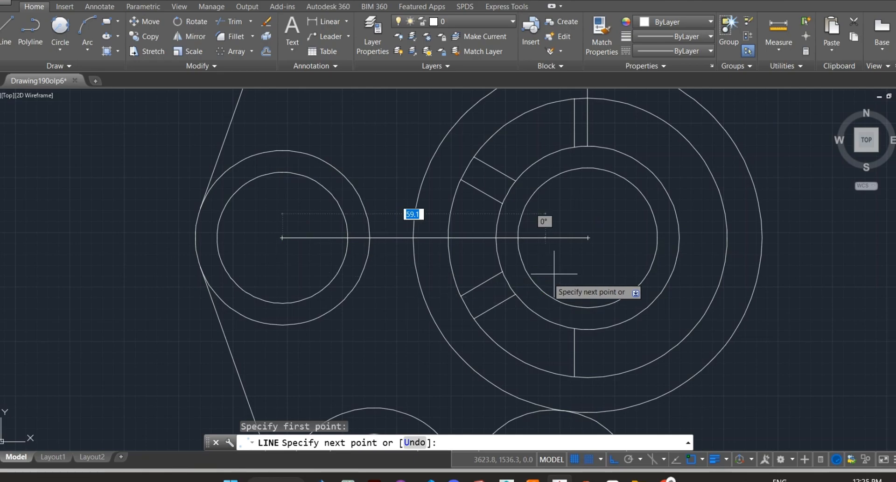
key("Escape")
left_click(653, 214)
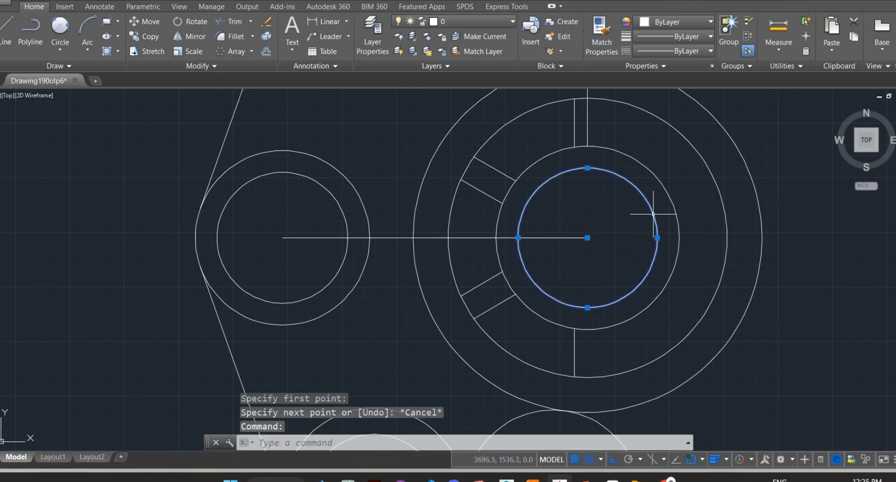
key("Escape")
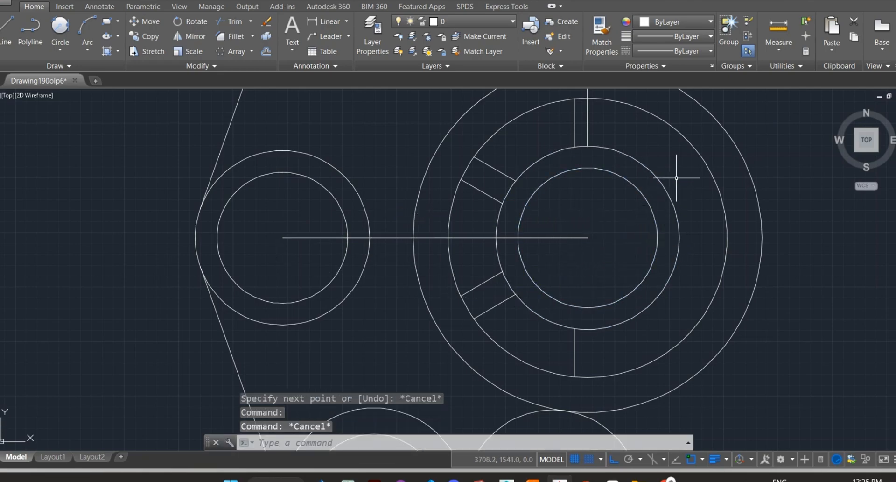
middle_click_drag(676, 178, 654, 211)
left_click(646, 153)
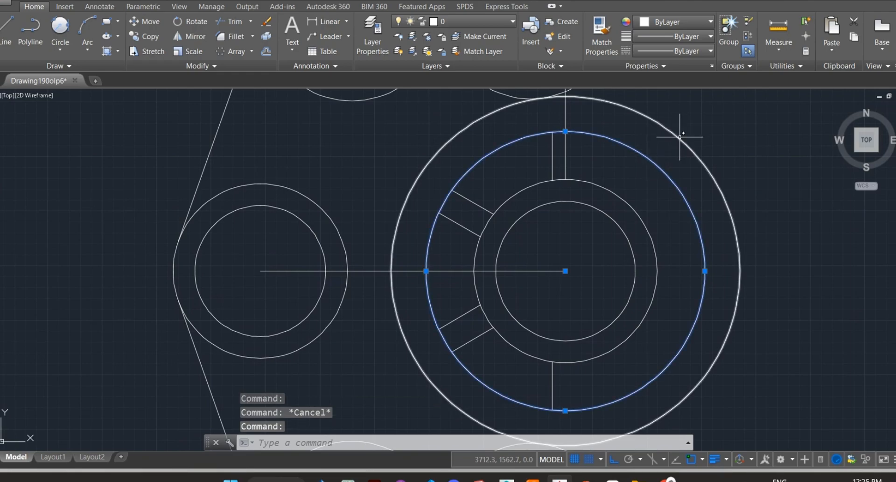
key("Escape")
Erase the long vertical line that rises from the hub between the upper circles
scroll(690, 140, "down", 2)
mouse_move(676, 185)
middle_mouse_down()
mouse_move(576, 247)
mouse_move(563, 327)
middle_mouse_up()
left_click(523, 211)
left_click(483, 196)
key("Delete")
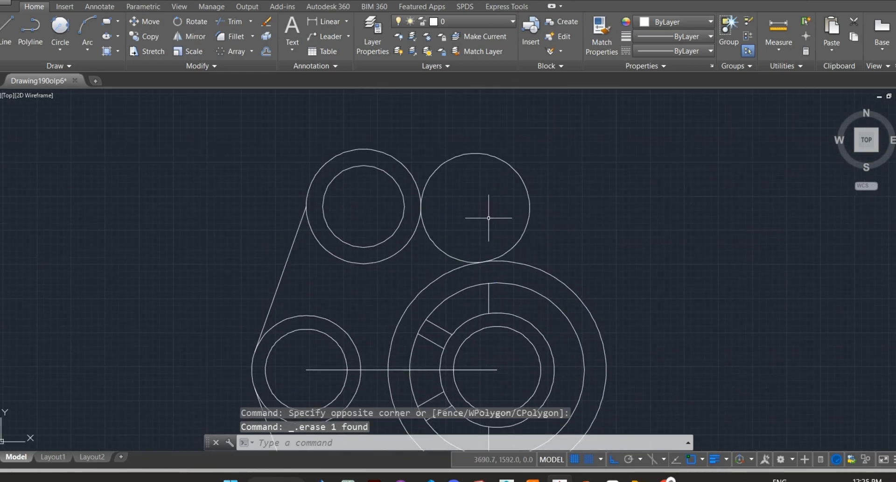
mouse_move(488, 217)
middle_mouse_down()
mouse_move(466, 222)
mouse_move(443, 149)
middle_mouse_up()
scroll(442, 182, "down", 2)
scroll(420, 213, "down", 2)
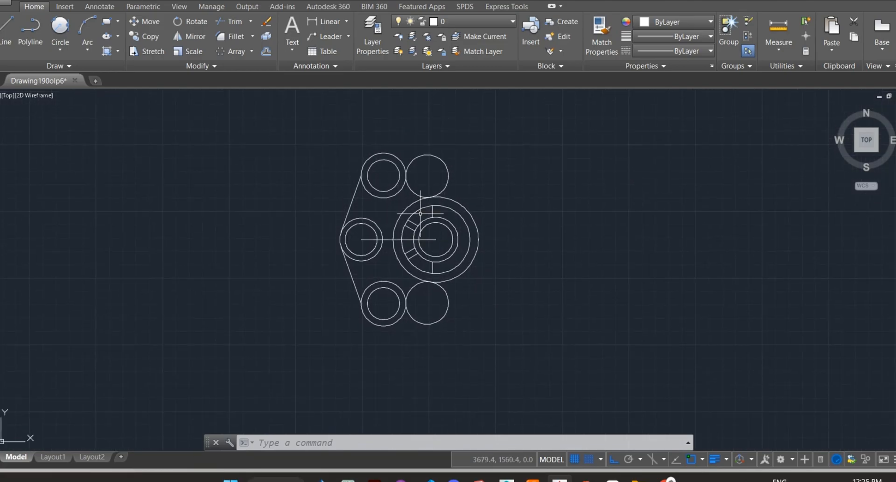
left_click(409, 131)
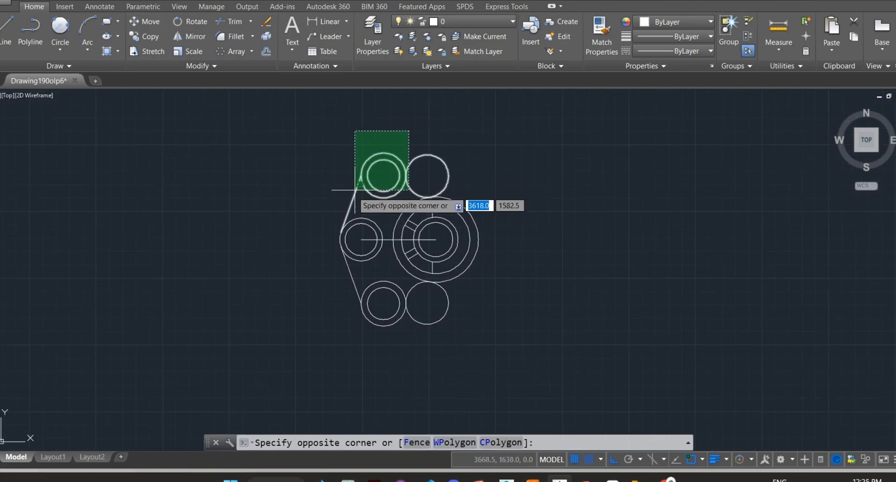
left_click(350, 192)
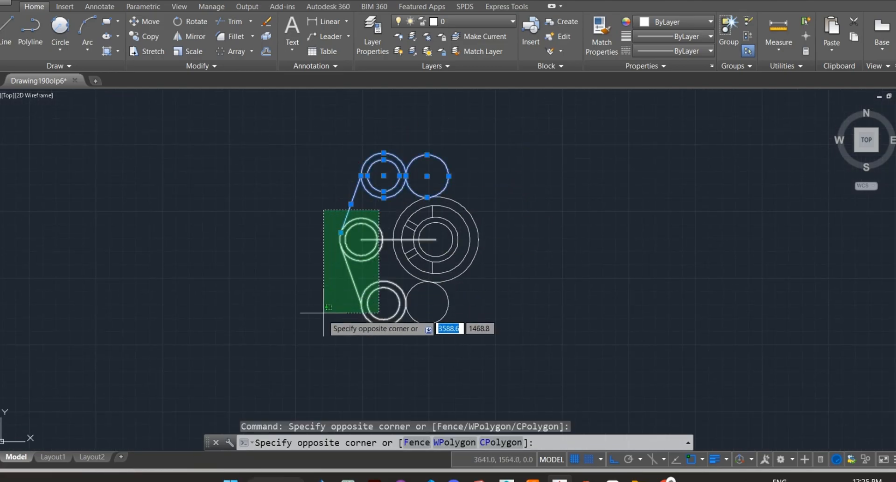
left_click(316, 340)
left_click(436, 303)
left_click(360, 337)
scroll(425, 231, "up", 4)
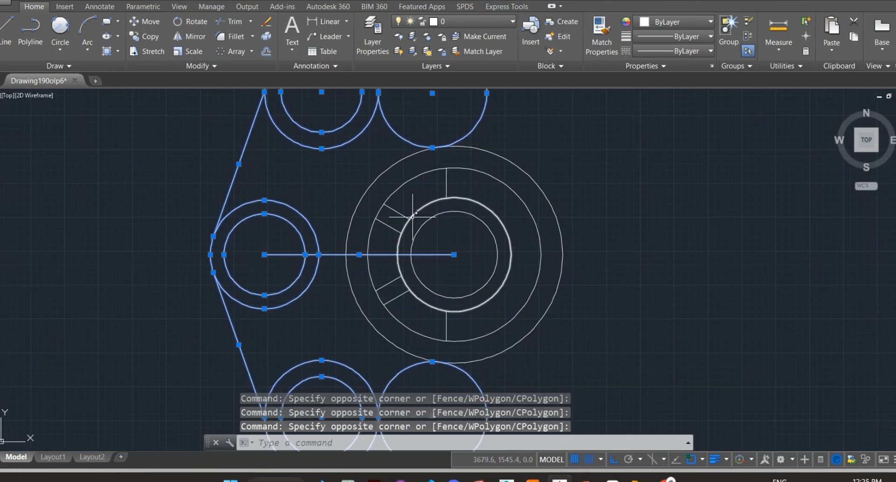
left_click(386, 229)
left_click(453, 184)
left_click(439, 186)
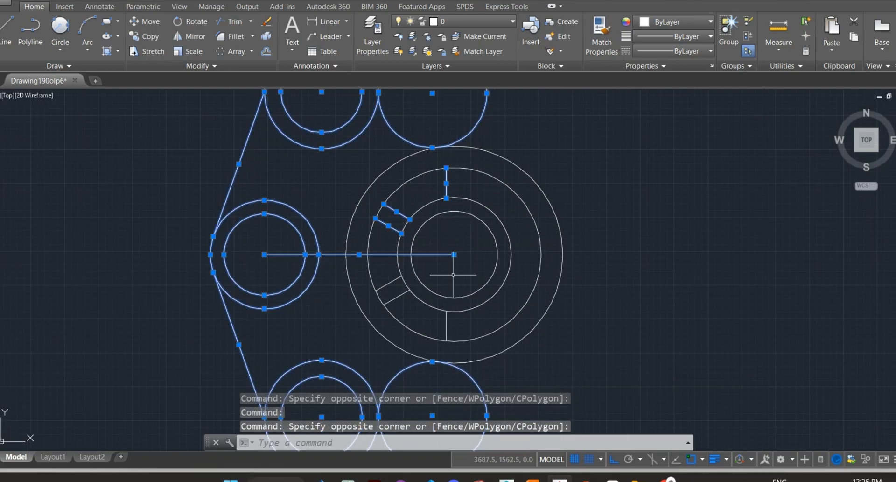
left_click(402, 295)
left_click(389, 277)
left_click(388, 288)
key("Escape")
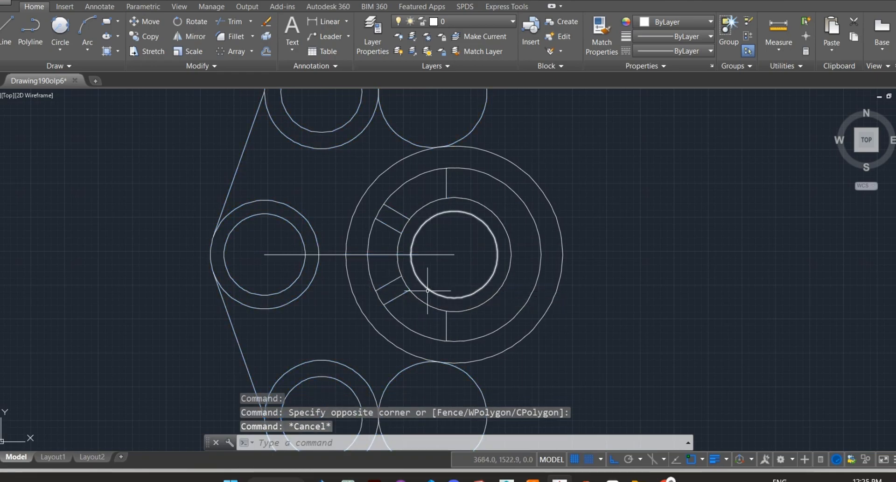
Using all objects as cutting edges, trim the upper radius 20 circle to the arc joining the upper circle pair and the hub
scroll(421, 245, "down", 3)
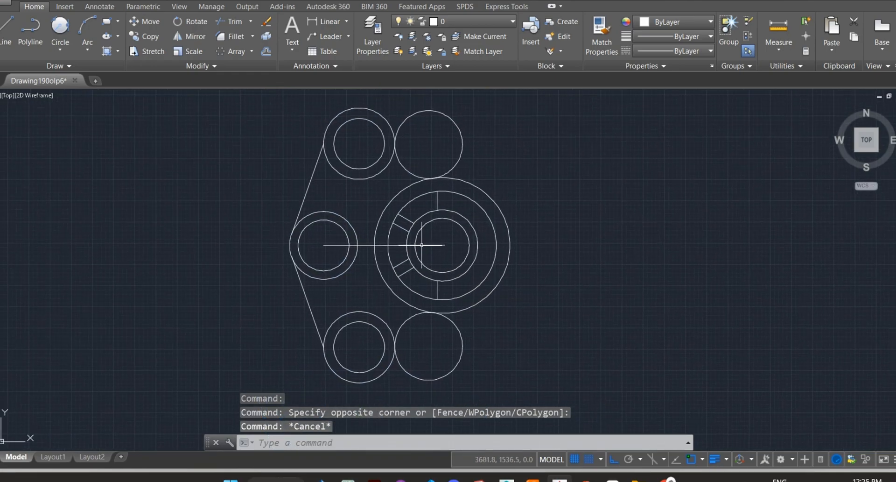
key("ctrl+a")
left_click(227, 24)
scroll(372, 146, "up", 4)
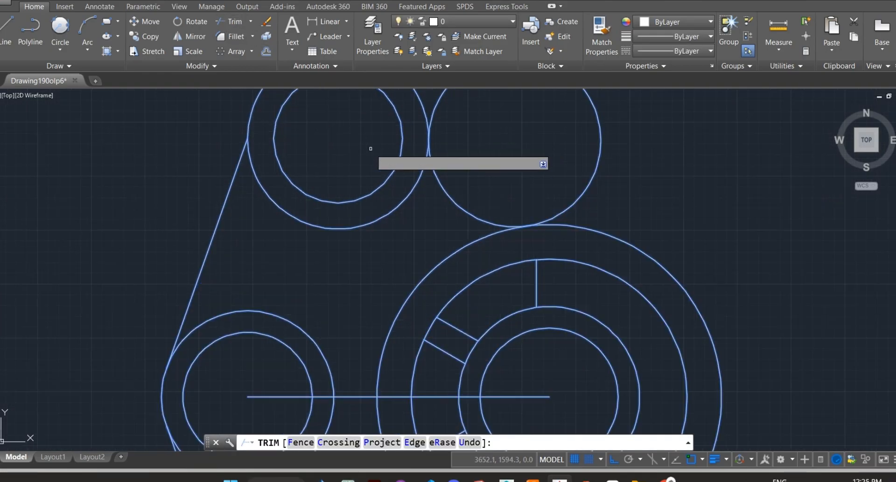
left_click(622, 138)
left_click(577, 154)
Trim the hub's two ring circles between the paired slanted spoke lines, both above and below the horizontal centre line
middle_click_drag(567, 236, 533, 128)
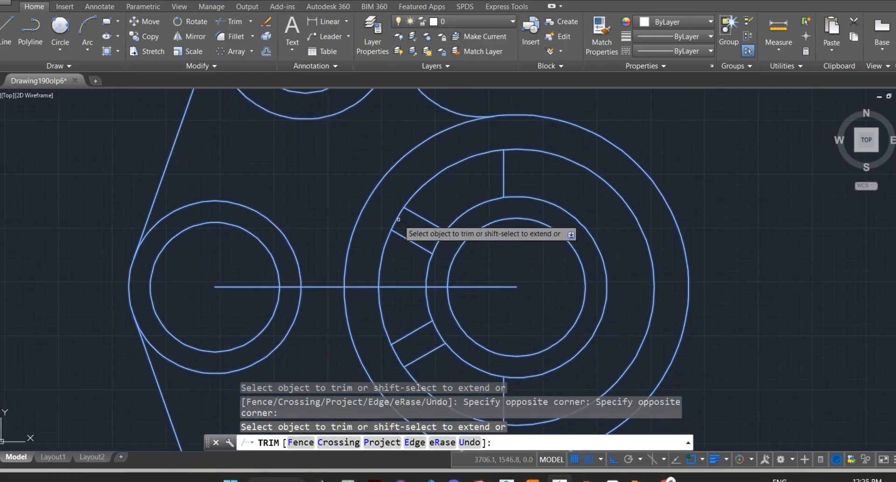
left_click(397, 220)
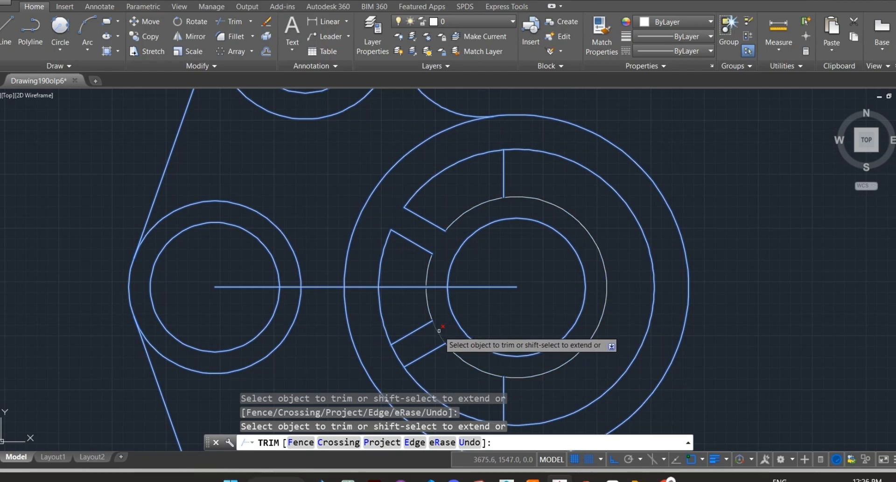
middle_click_drag(513, 377, 481, 285)
scroll(481, 343, "down", 2)
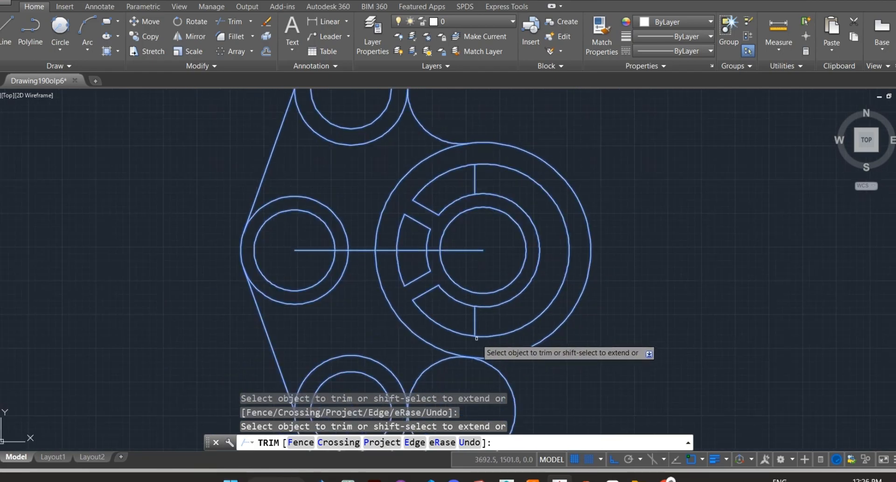
Trim the lower radius 20 circle to its connecting arc and remove the inward-facing arc of the lower pair's outer circle
middle_click_drag(477, 341, 457, 246)
left_click(496, 328)
left_click(482, 317)
left_click(358, 250)
left_click(355, 269)
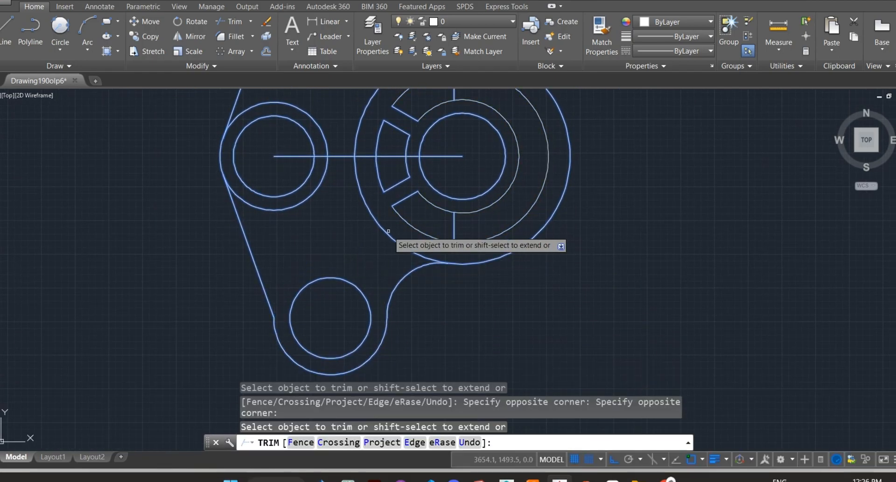
Trim away the inward-facing arc of the upper pair's outer circle and finish trimming
middle_click_drag(369, 91, 418, 247)
left_click(411, 214)
left_click(398, 199)
scroll(502, 227, "down", 2)
middle_click_drag(501, 227, 409, 235)
key("Escape")
Mirror the part's left-half geometry about a vertical line through the hub's centre, keeping the source objects
scroll(521, 146, "down", 2)
left_click(353, 132)
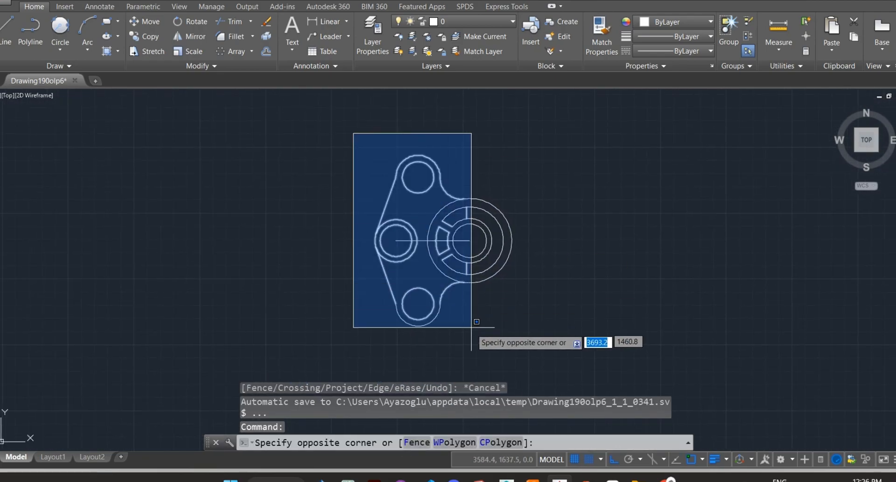
left_click(473, 337)
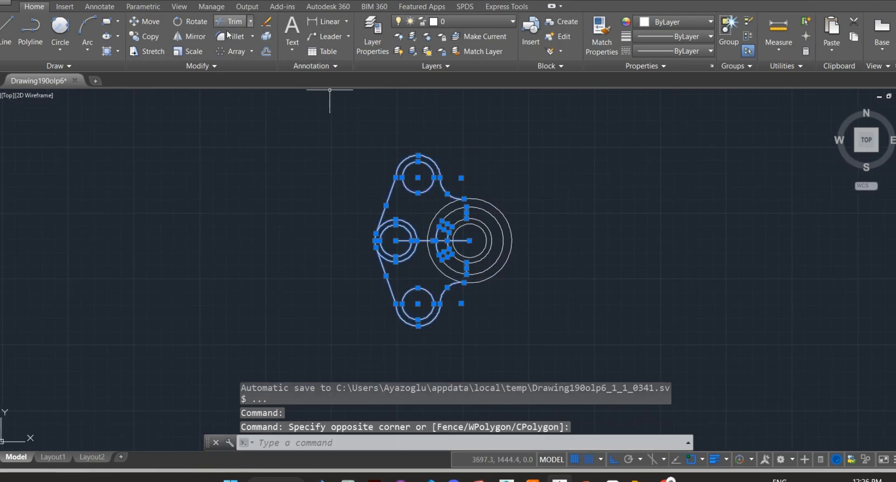
left_click(177, 38)
scroll(460, 246, "up", 3)
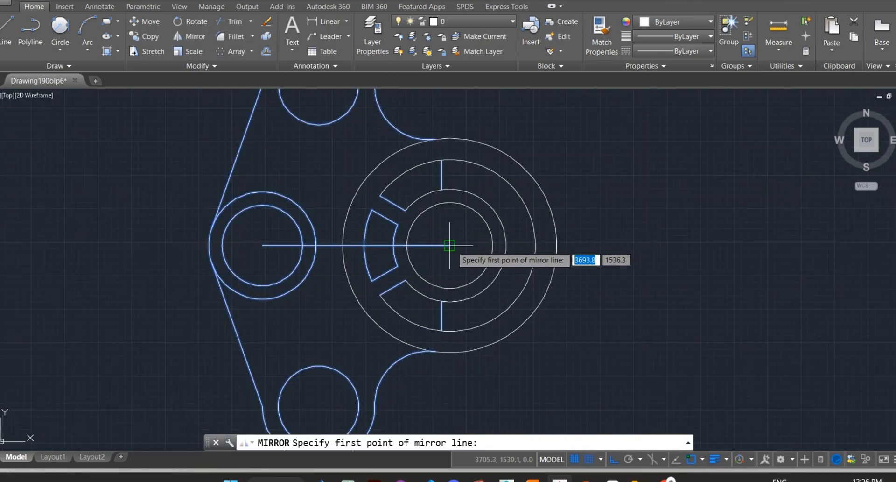
left_click(449, 245)
left_click(450, 331)
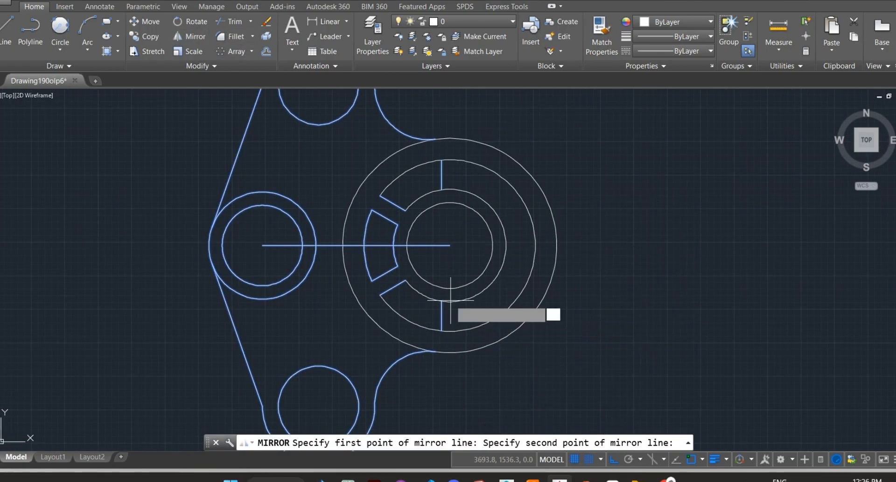
key("Return")
Using all objects as cutting edges, trim the hub's ring circles between the two upper vertical spoke lines
scroll(531, 283, "down", 2)
middle_click_drag(531, 282, 483, 290)
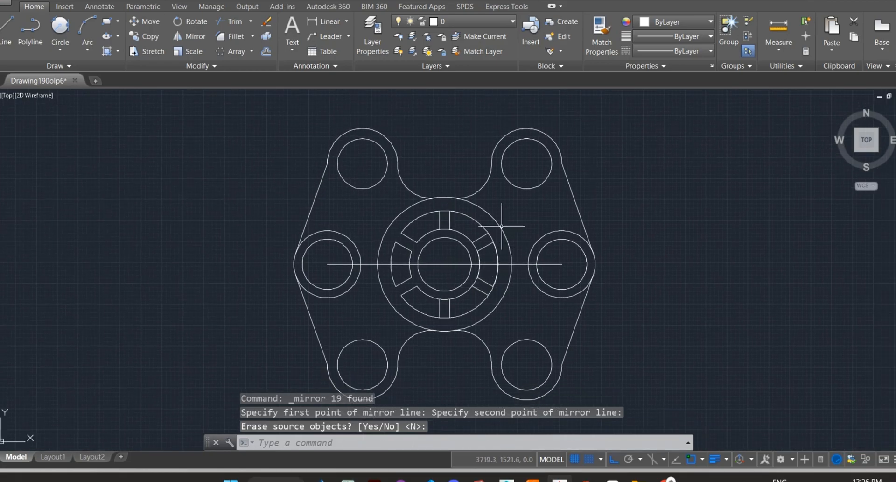
key("ctrl+a")
left_click(228, 21)
scroll(469, 245, "up", 5)
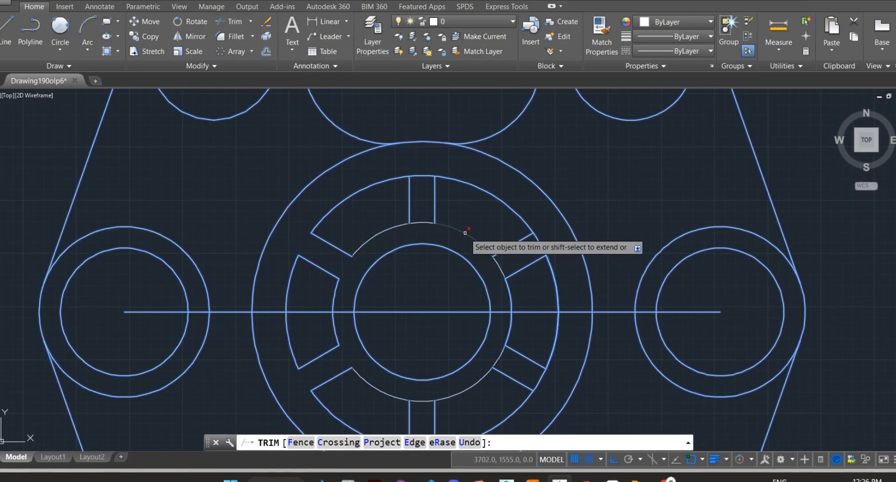
left_click(407, 136)
left_click(406, 229)
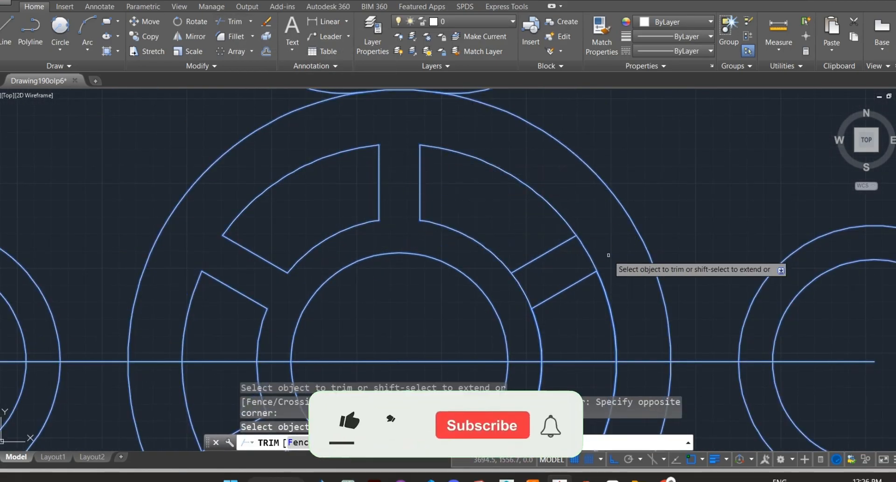
Trim both ring arcs between the hub's upper-right pair of slanted spoke lines
left_click(605, 248)
left_click(577, 256)
left_click(538, 279)
left_click(516, 291)
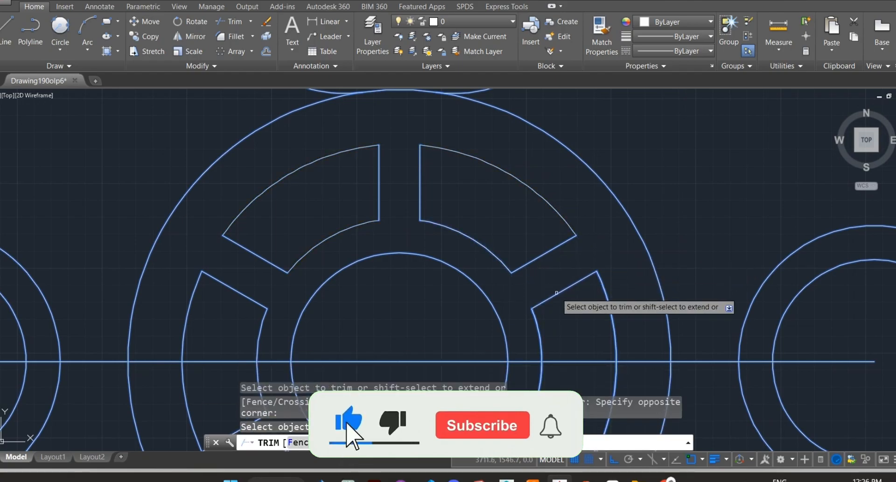
Trim both ring arcs between the hub's lower-right pair of slanted spoke lines
middle_click_drag(558, 296, 538, 186)
left_click(584, 363)
left_click(568, 352)
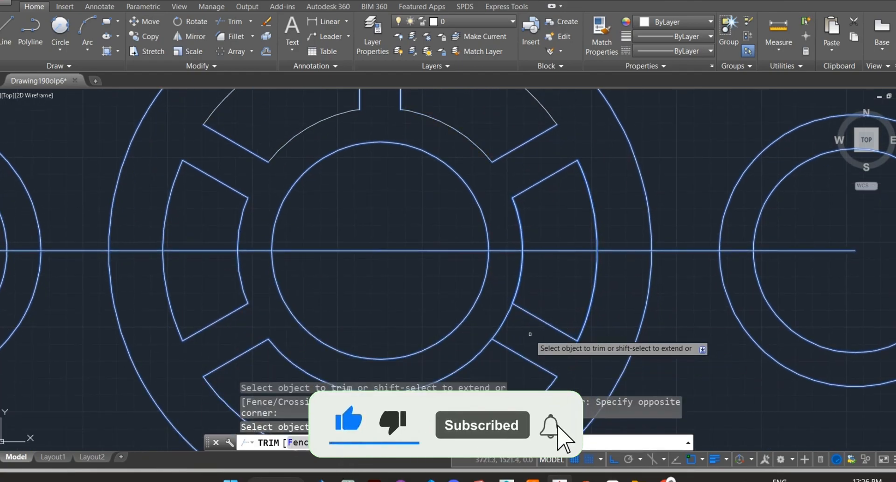
left_click(525, 330)
left_click(498, 313)
Trim the ring arcs between the hub's two lower vertical spoke lines and finish trimming
middle_click_drag(498, 313, 549, 202)
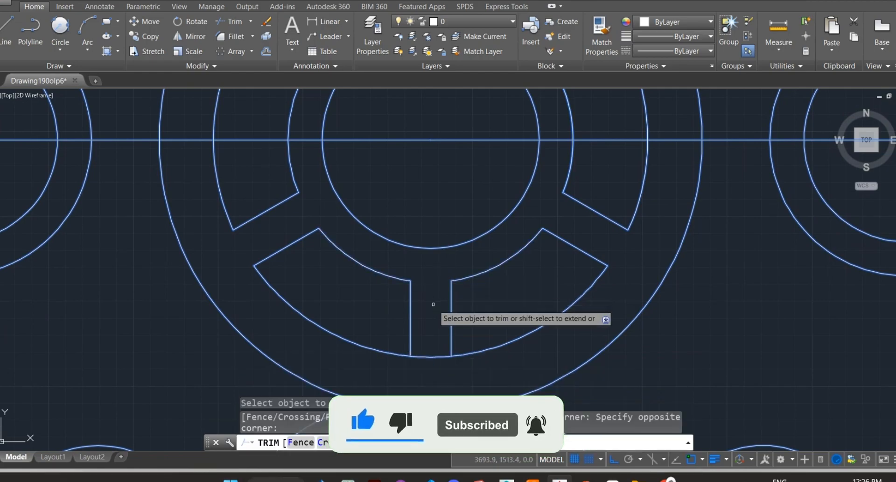
left_click(441, 347)
middle_click_drag(434, 365, 437, 311)
left_click(441, 305)
scroll(458, 300, "down", 4)
scroll(437, 310, "down", 2)
key("Escape")
Add a horizontal linear dimension above the part from the upper-left lobe's outer tangent point to the hub's top quadrant
middle_click_drag(432, 124, 427, 186)
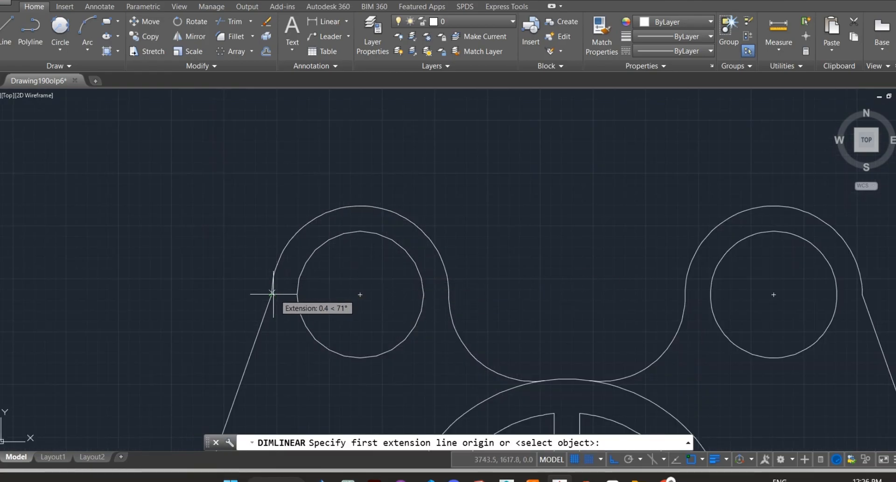
left_click(272, 295)
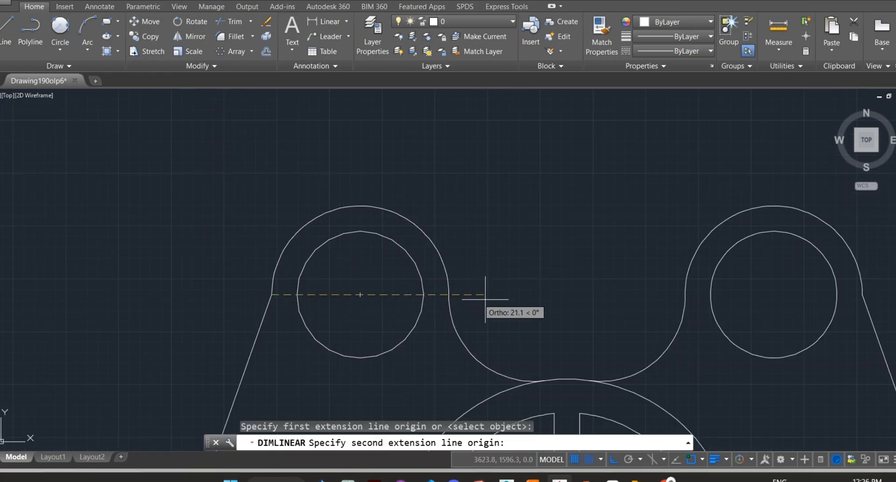
left_click(568, 379)
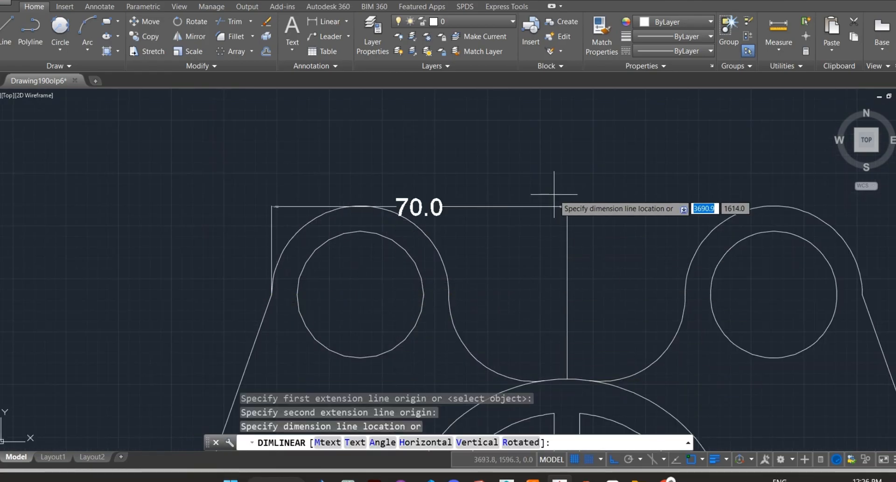
left_click(570, 131)
Add a matching horizontal dimension from the hub's top quadrant to the upper-right lobe's outer tangent point, aligned with the first dimension
key("Return")
left_click(567, 379)
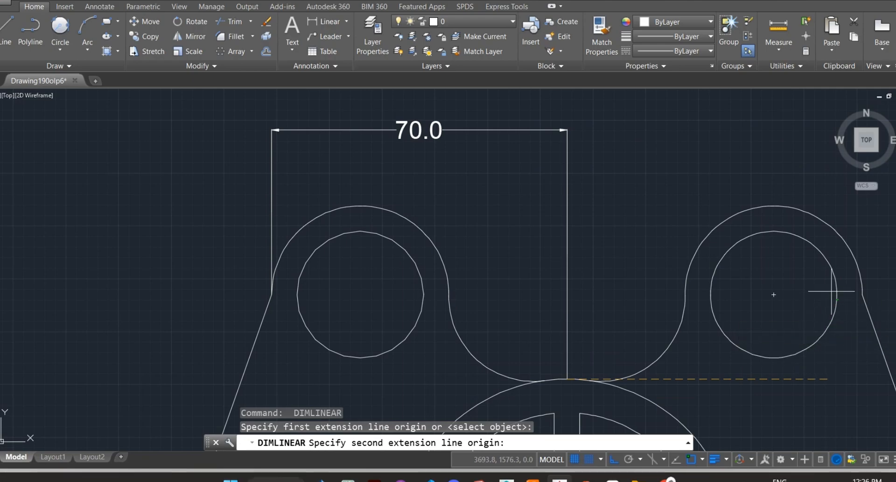
left_click(862, 295)
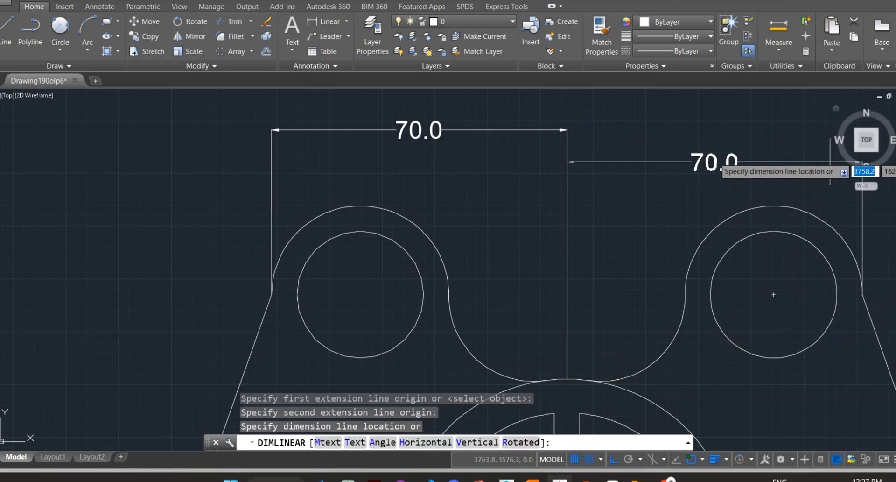
left_click(567, 130)
Add a horizontal linear dimension across the hub's lower vertical spoke, placed just below the hub
scroll(509, 180, "down", 2)
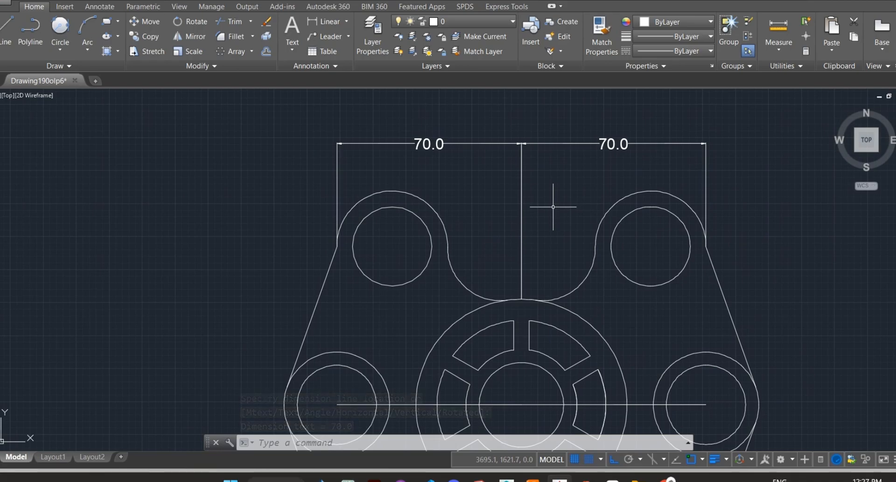
key("Return")
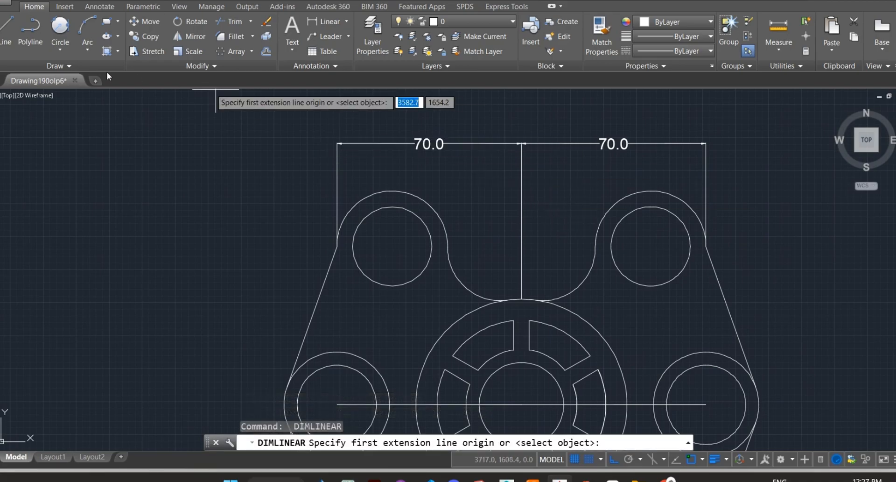
middle_click_drag(518, 337, 451, 150)
scroll(452, 258, "down", 2)
scroll(448, 242, "up", 8)
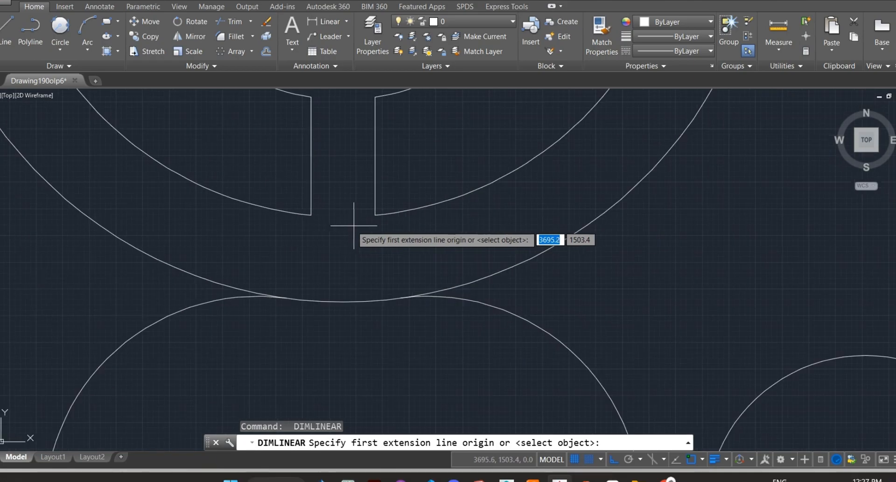
left_click(312, 215)
left_click(375, 215)
left_click(376, 346)
scroll(395, 305, "down", 2)
middle_click_drag(398, 294, 468, 280)
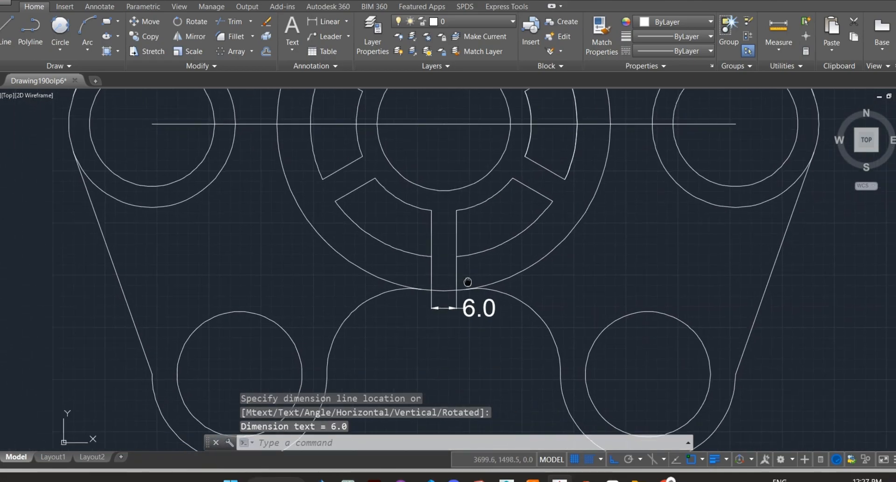
Add a vertical linear dimension between the upper-left and middle-left hole centres, placed outside the part's left edge
scroll(469, 281, "down", 1)
middle_click_drag(418, 237, 580, 326)
key("Return")
middle_click_drag(478, 133, 502, 207)
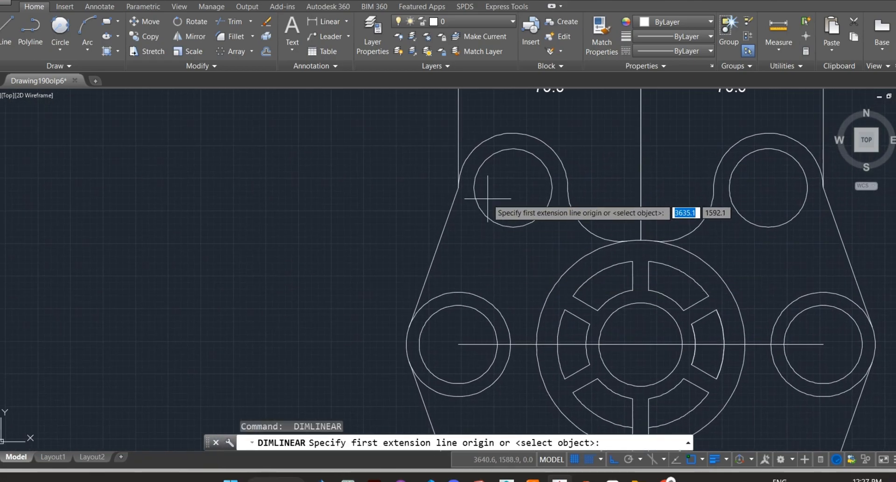
left_click(513, 188)
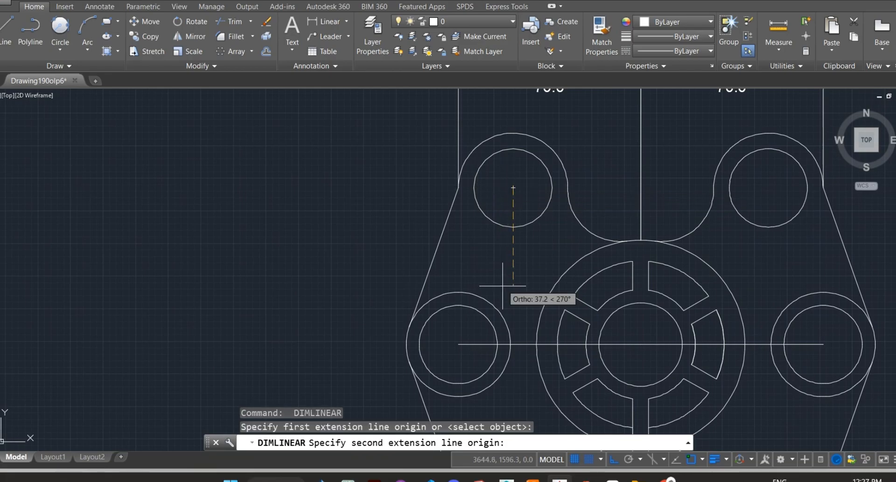
middle_click_drag(514, 296, 510, 264)
left_click(456, 311)
left_click(318, 282)
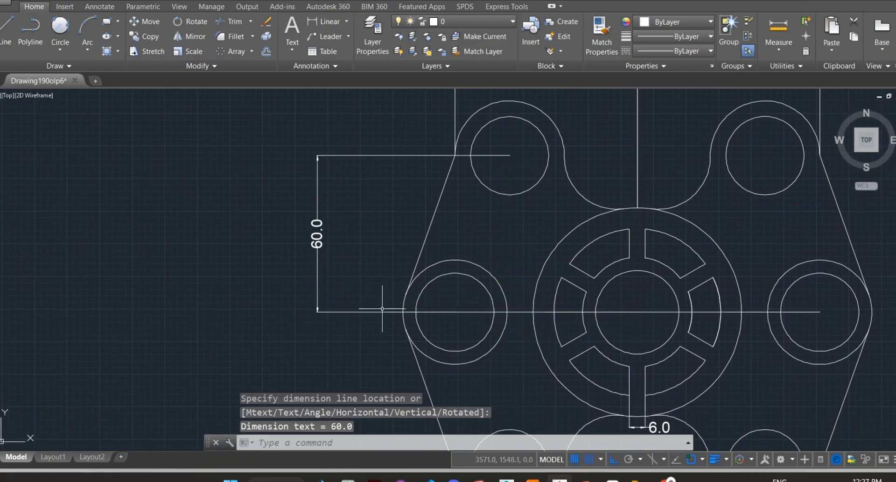
Add a vertical linear dimension between the middle-left and lower-left hole centres, aligned with the vertical dimension above it
key("Return")
middle_click_drag(455, 312, 474, 237)
left_click(473, 236)
left_click(528, 394)
scroll(542, 261, "down", 2)
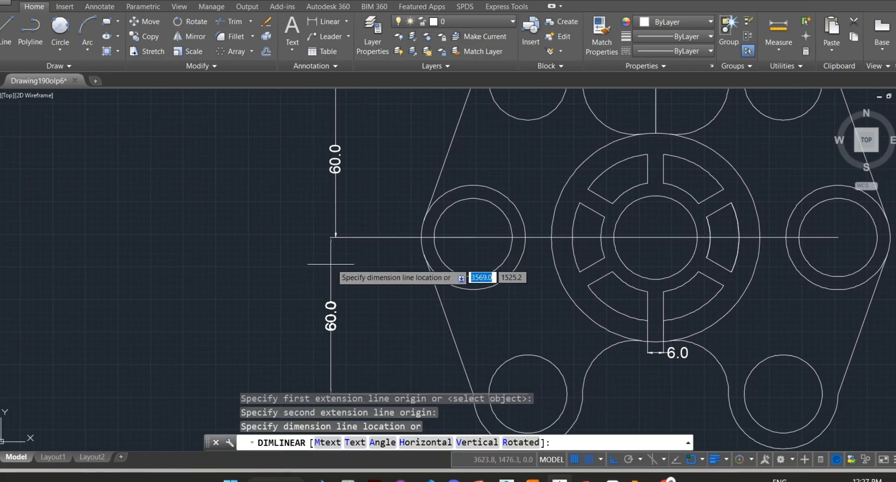
left_click(337, 240)
Add a horizontal dimension from the upper-left hole centre to the part's vertical centreline, below the overall dimensions
middle_click_drag(544, 249, 416, 257)
middle_click_drag(471, 188, 457, 243)
scroll(466, 201, "up", 2)
key("Return")
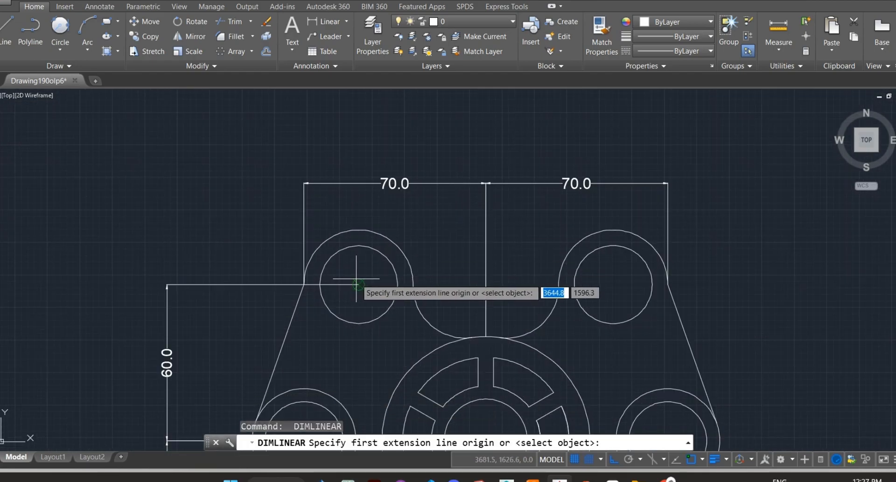
left_click(359, 284)
left_click(485, 282)
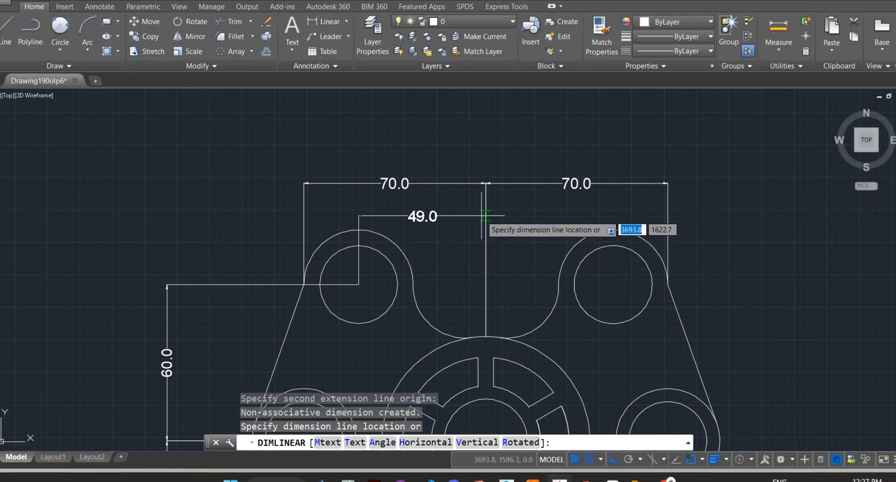
left_click(486, 214)
Add a matching horizontal dimension from the vertical centreline to the upper-right hole centre, aligned with its left counterpart
key("Return")
left_click(486, 283)
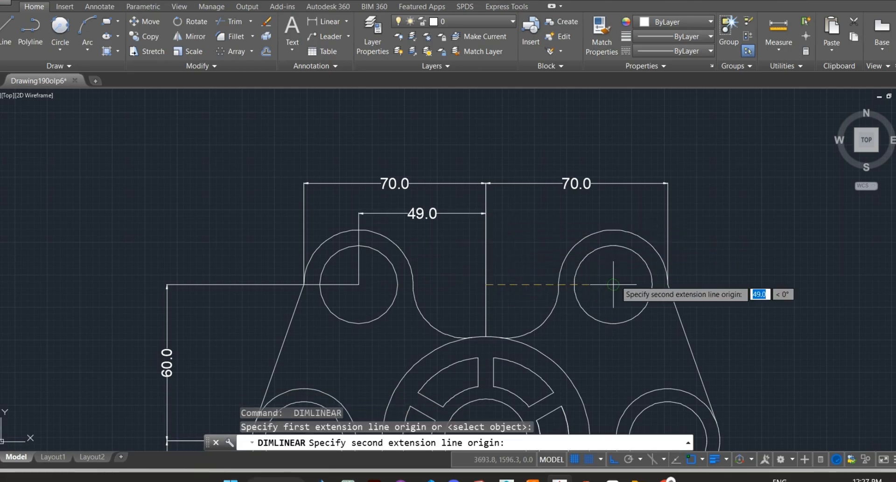
left_click(613, 283)
left_click(509, 213)
scroll(527, 223, "down", 4)
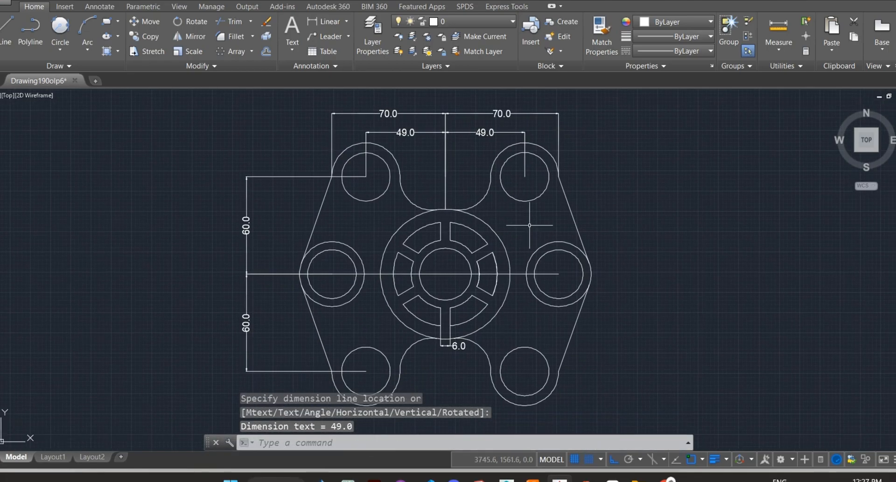
Add radius dimensions to the upper-right hole and to the outer lobe arc around it
left_click(347, 21)
left_click(337, 141)
scroll(402, 199, "up", 2)
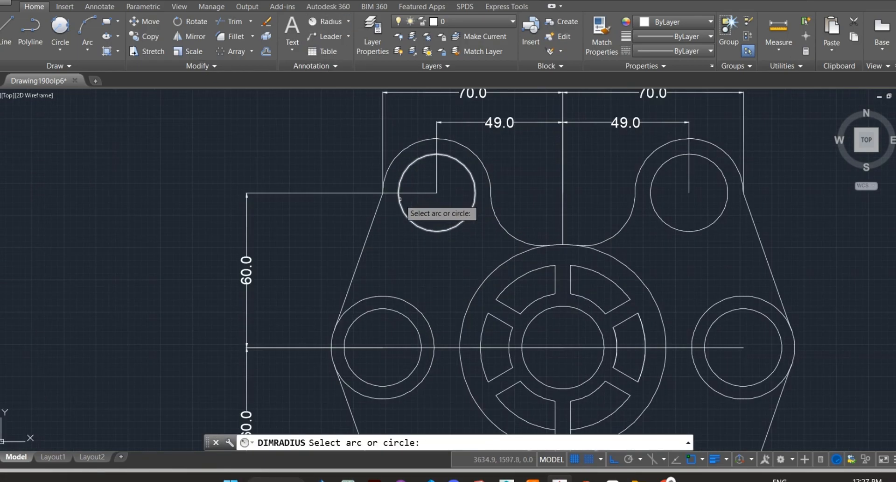
middle_click_drag(409, 206, 230, 238)
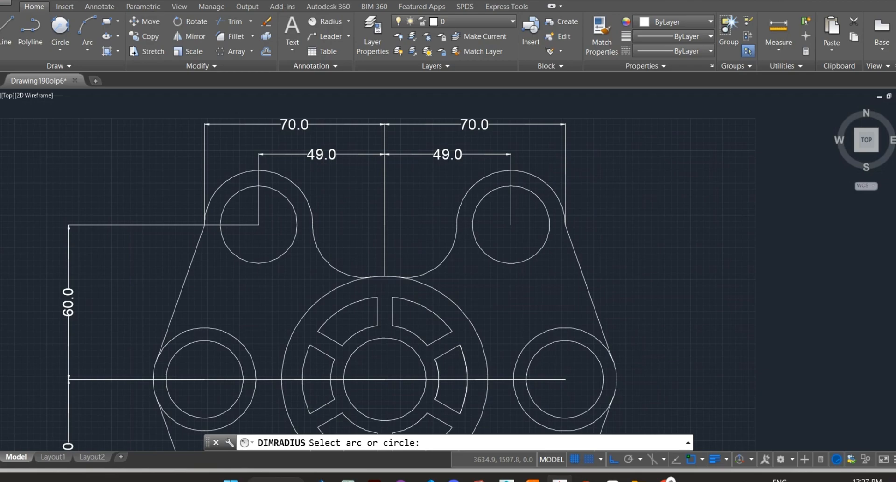
left_click(550, 238)
key("Return")
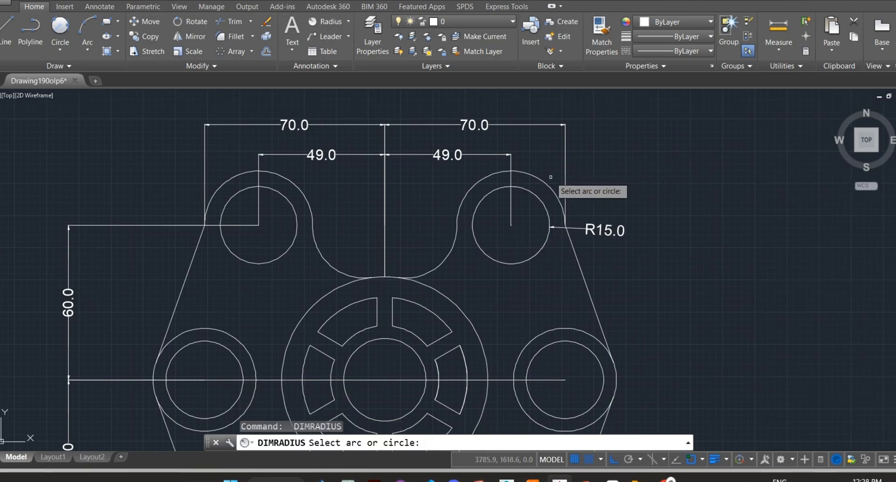
left_click(557, 194)
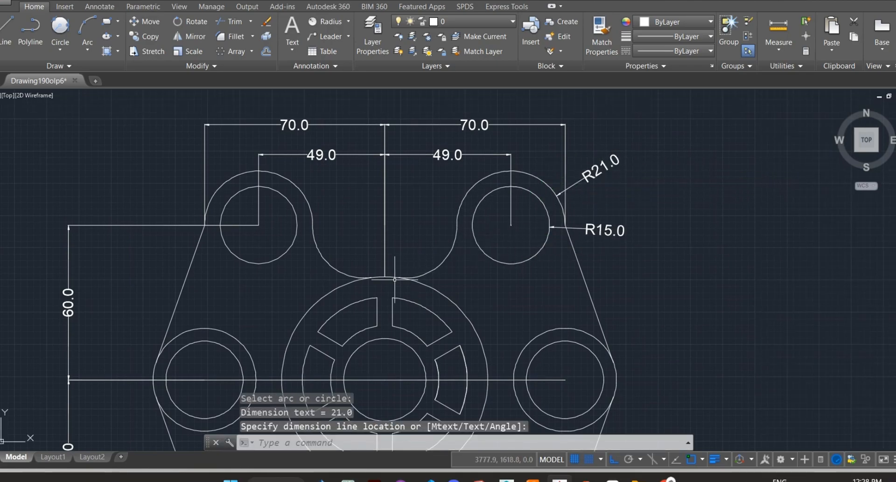
Add a radius dimension to the concave arc connecting the upper-left lobe to the hub
key("Return")
left_click(322, 254)
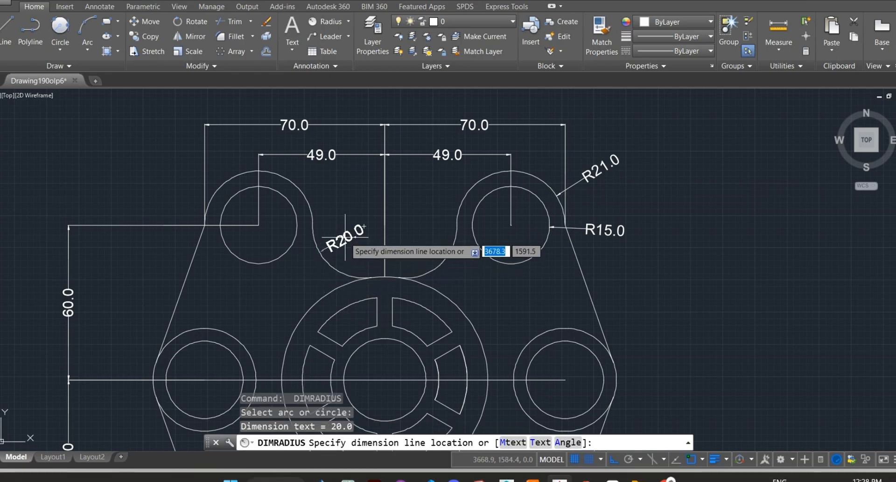
left_click(347, 241)
middle_click_drag(400, 326, 407, 282)
Add radius dimensions to the outer arc of the hub's upper-left slot and the inner arc of its upper-right slot
key("Return")
left_click(327, 322)
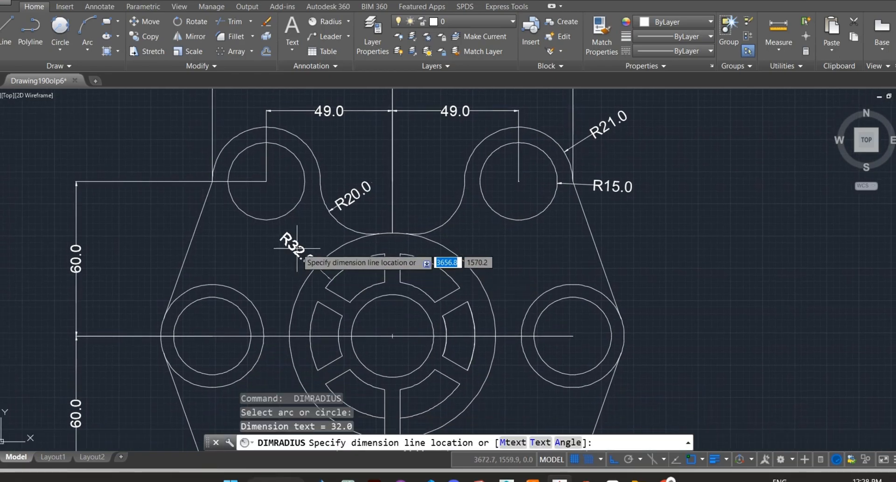
left_click(294, 301)
key("Return")
left_click(424, 298)
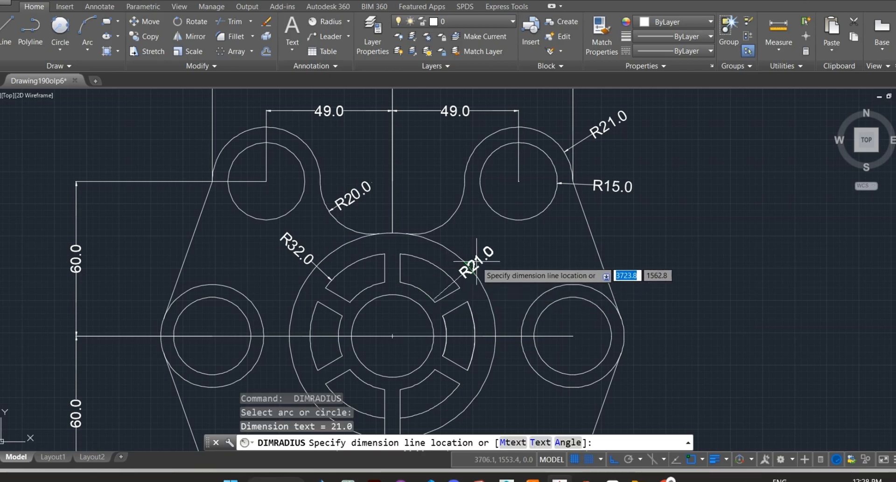
left_click(476, 259)
Add radius dimensions to the hub's central bore and its outer circle
middle_click_drag(518, 303, 516, 261)
key("Return")
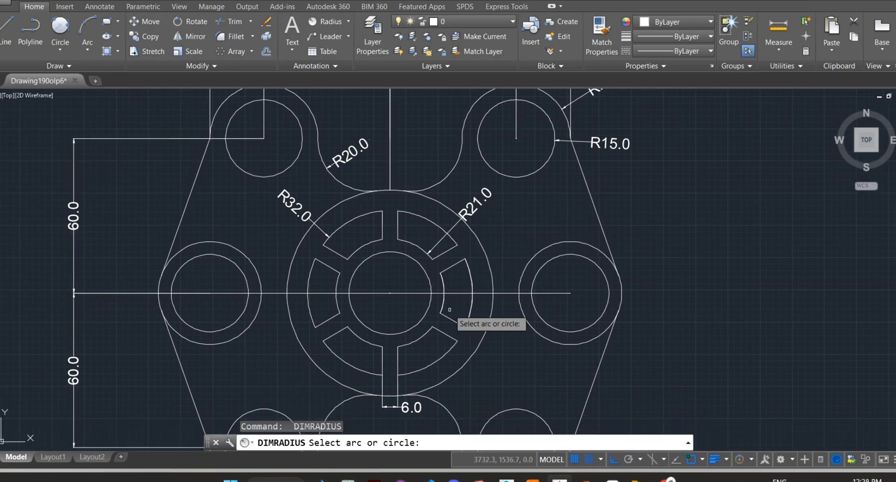
left_click(422, 319)
left_click(495, 344)
key("Return")
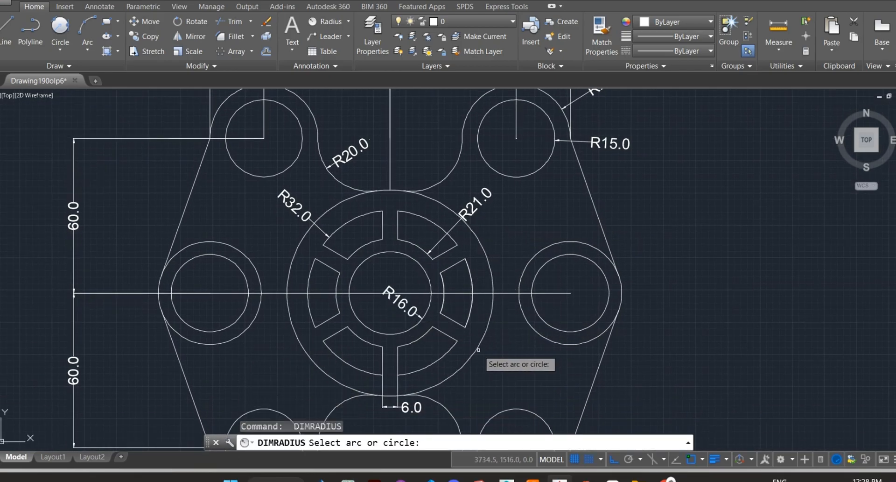
left_click(480, 347)
left_click(497, 340)
Add a radius dimension to the arc connecting the lower-left lobe to the hub
key("Return")
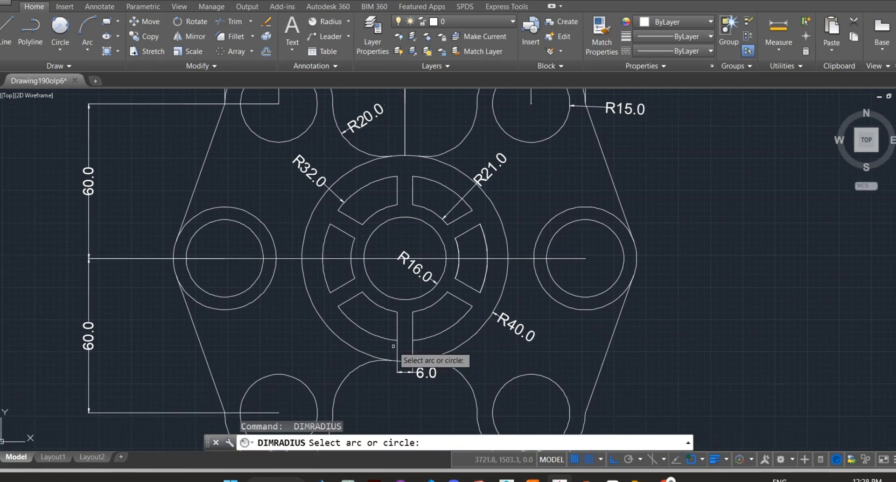
left_click(347, 376)
left_click(339, 368)
Add radius dimensions to the lower-right hole and to the outer lobe arc around it
scroll(433, 370, "down", 2)
middle_click_drag(496, 396, 461, 339)
key("Return")
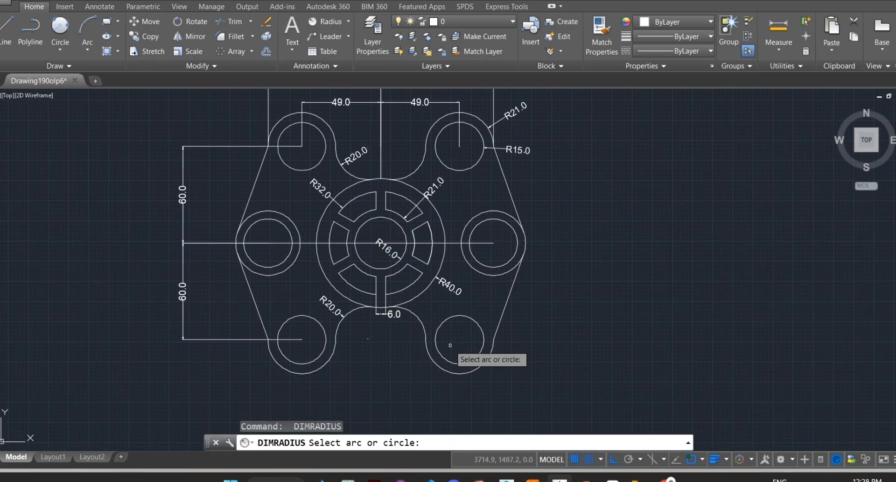
left_click(445, 359)
left_click(445, 359)
key("Return")
left_click(490, 362)
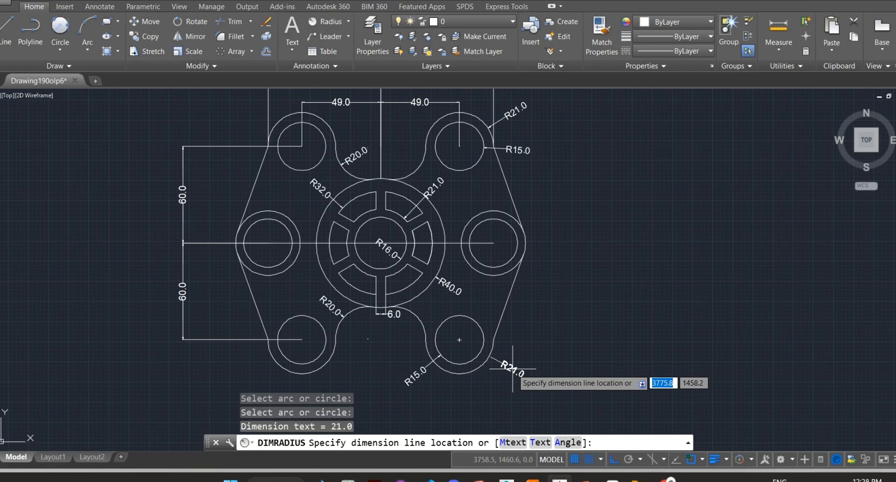
left_click(414, 320)
Add radius dimensions to the outer and inner circles of the middle-left boss
key("Return")
left_click(245, 270)
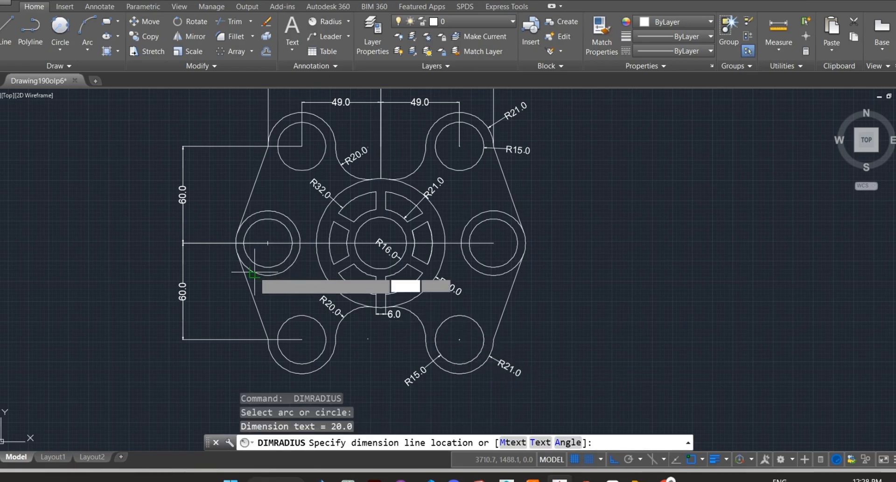
left_click(229, 287)
key("Return")
left_click(244, 237)
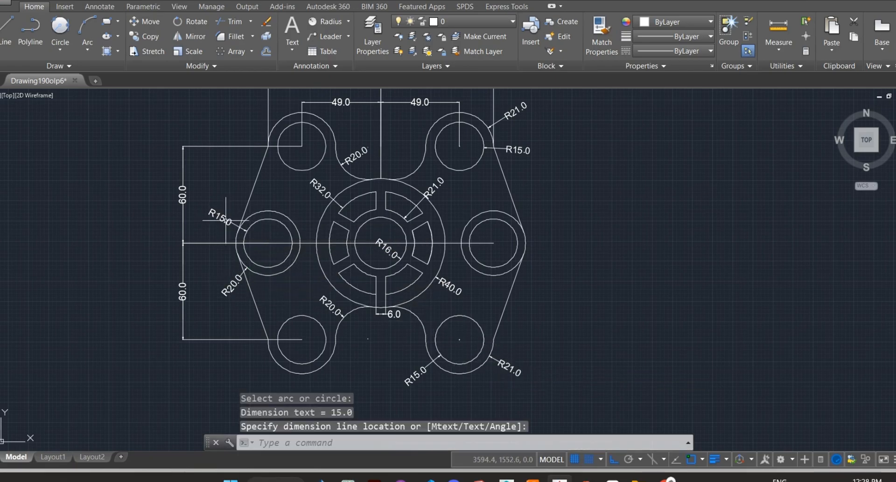
middle_click_drag(230, 220, 228, 248)
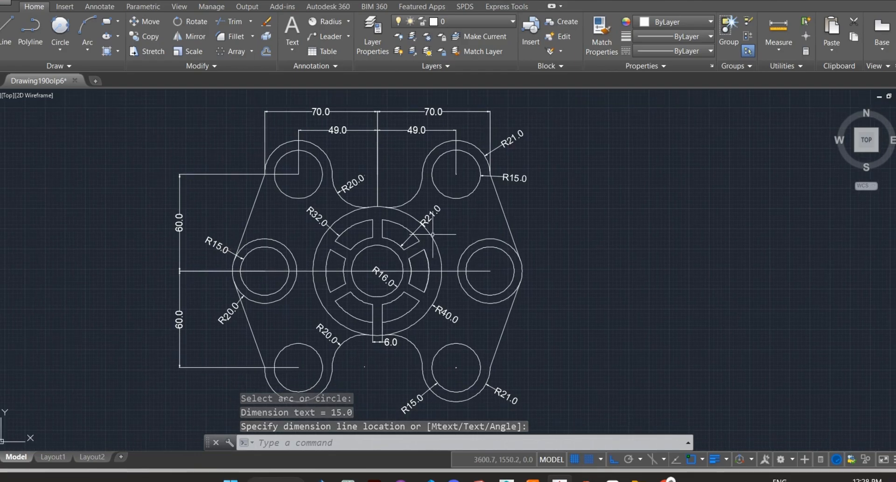
scroll(573, 200, "down", 2)
scroll(572, 202, "up", 2)
middle_click_drag(588, 210, 636, 222)
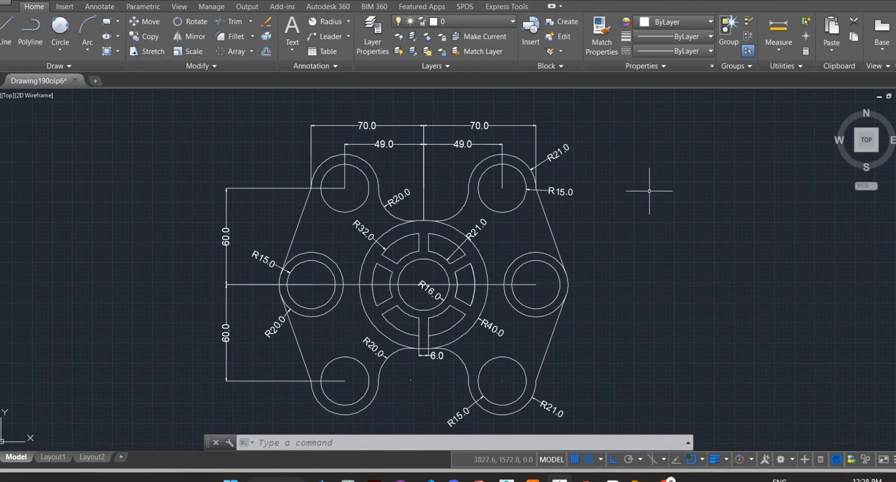
Select the upper-left hole and lobe arc, the upper-left slanted edge and both circles of the middle-left boss
scroll(387, 201, "up", 2)
left_click(387, 144)
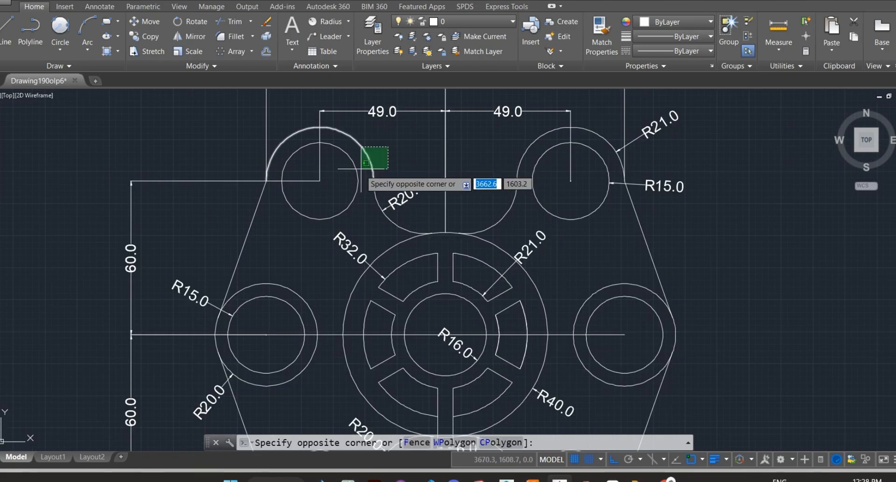
left_click(350, 175)
left_click(267, 208)
left_click(227, 228)
left_click(314, 266)
left_click(282, 308)
Add the hub's outer circle, central bore, and left, upper-left and upper-right slot edges to the selection
left_click(380, 306)
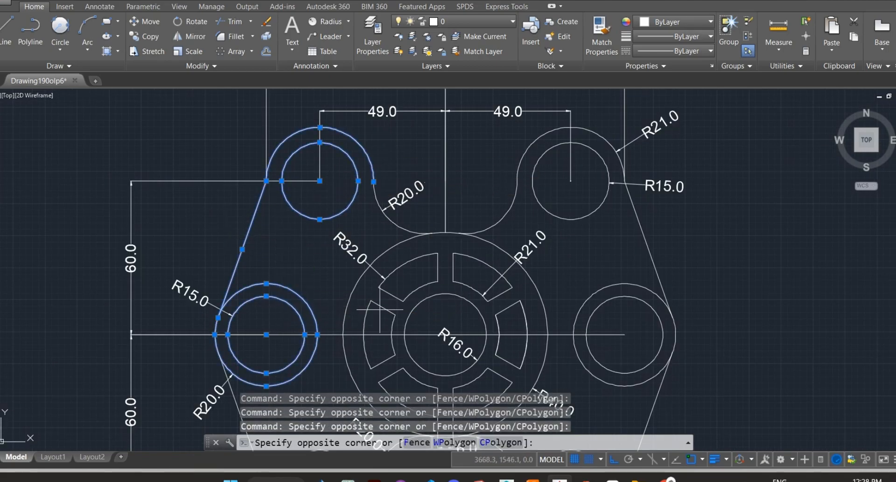
left_click(311, 309)
left_click(435, 305)
left_click(409, 255)
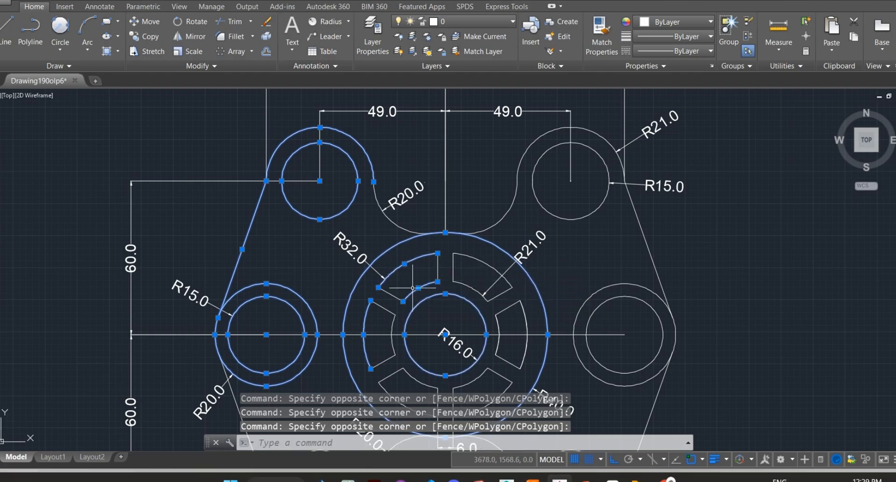
left_click(408, 281)
left_click(389, 330)
left_click(424, 292)
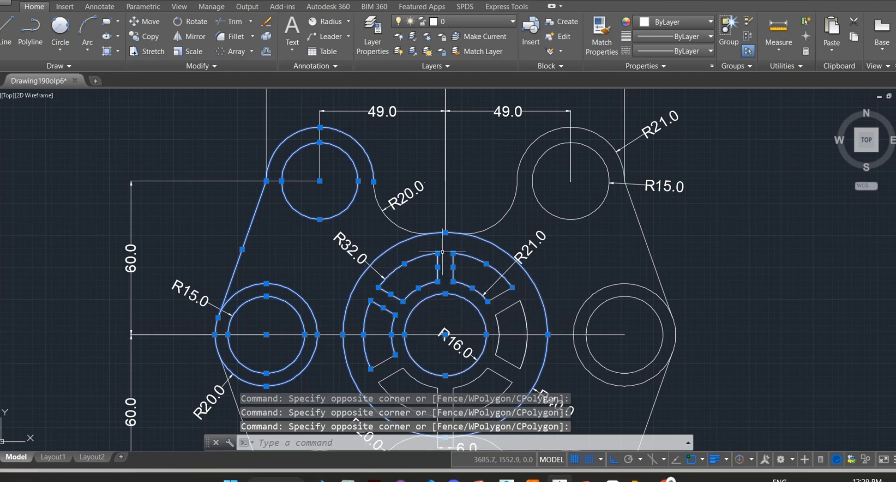
Add both upper connecting arcs and the upper-right lobe arc and hole to the selection
left_click(492, 216)
left_click(471, 239)
left_click(417, 228)
left_click(404, 240)
middle_click_drag(473, 234, 369, 246)
left_click(444, 181)
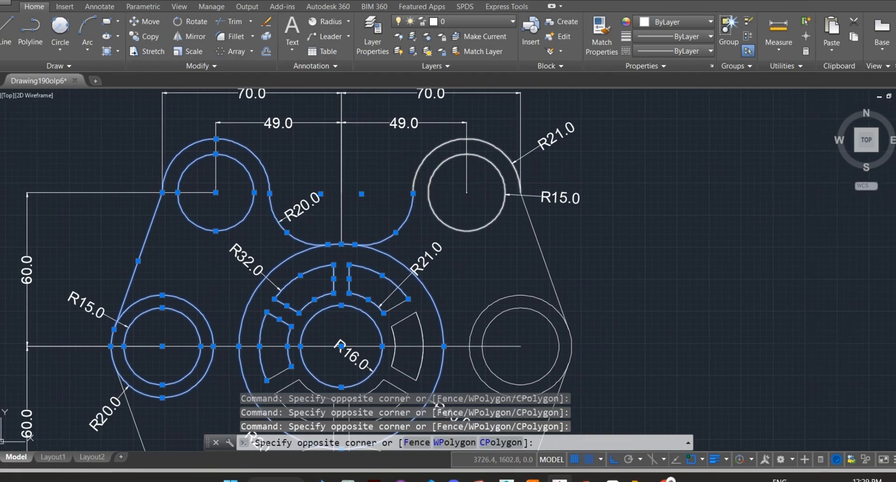
left_click(409, 180)
Add the two right-hand slanted edges and both circles of the middle-right boss to the selection
middle_click_drag(504, 256, 436, 176)
left_click(526, 189)
left_click(484, 299)
middle_click_drag(542, 322, 609, 233)
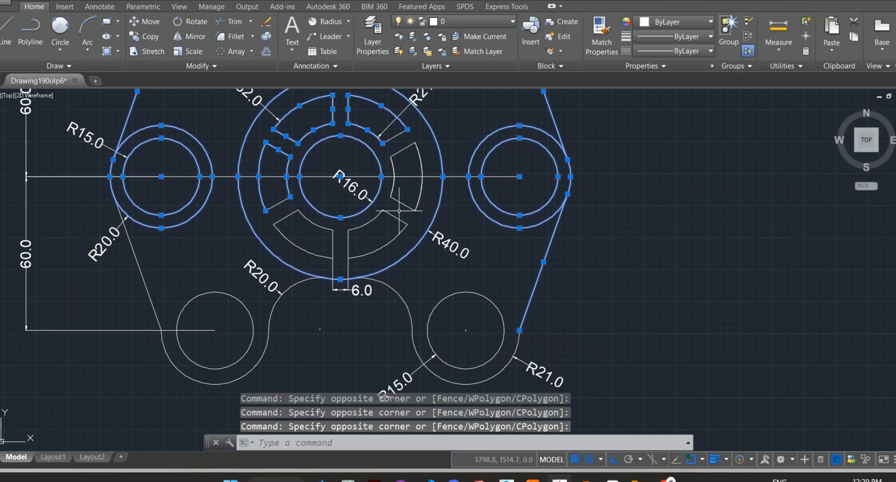
Add the hub's right slot edges and the lower-right slot's edges and arcs to the selection
left_click(420, 196)
left_click(375, 221)
left_click(411, 151)
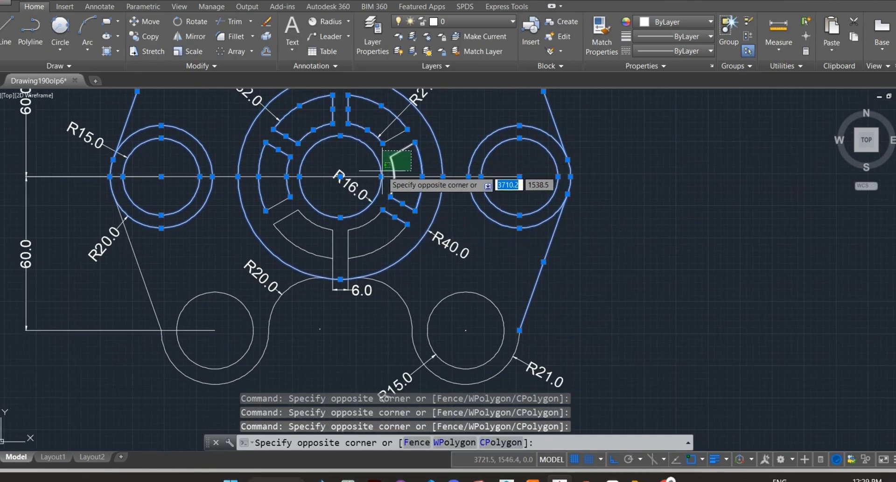
left_click(383, 171)
left_click(400, 211)
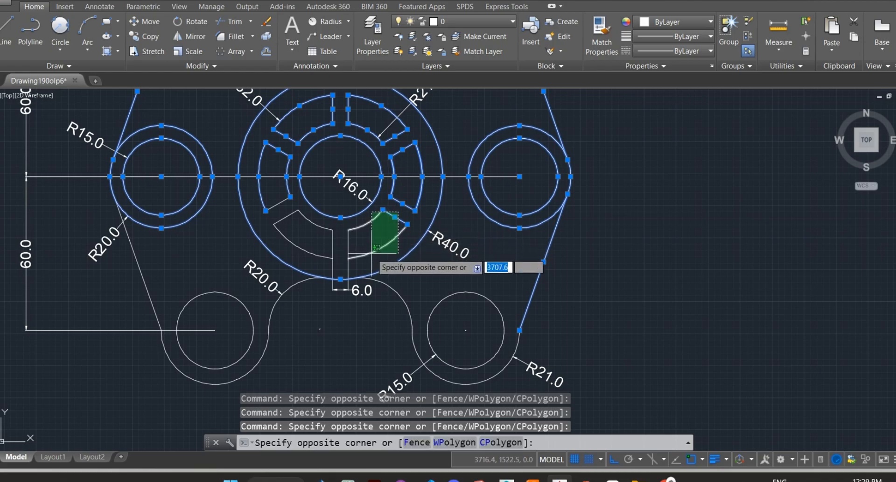
left_click(349, 278)
Add the hub's lower-left slot outline and the left slot's lower slanted edge to the selection
left_click(335, 228)
left_click(287, 275)
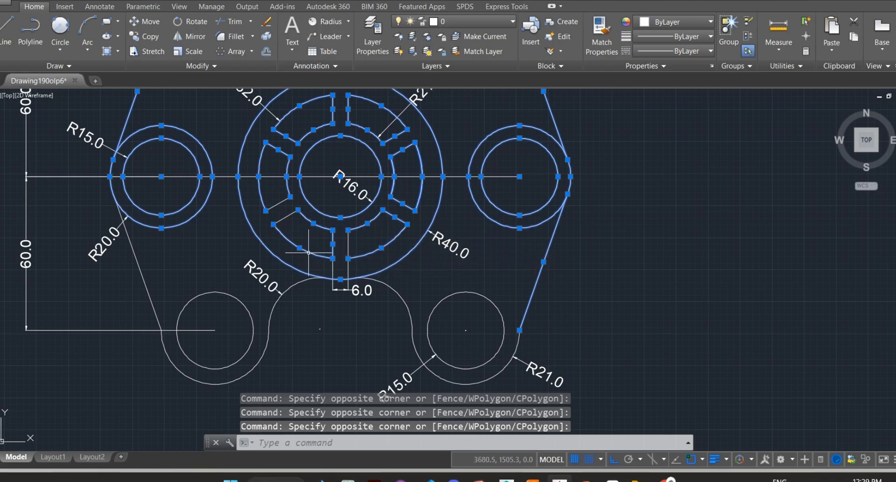
left_click(295, 216)
left_click(284, 200)
Add the lower-left connecting arc, lobe arc, hole and slanted outer edge to the selection
middle_click_drag(331, 308, 390, 270)
left_click(388, 274)
left_click(280, 308)
left_click(249, 249)
left_click(189, 267)
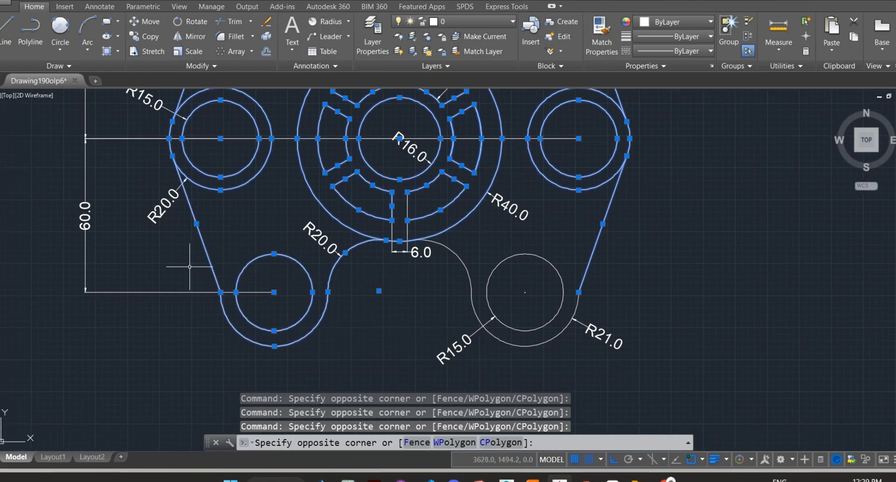
Add the lower-right hole, connecting arc and lobe arc to the selection
left_click(520, 274)
left_click(451, 288)
left_click(498, 304)
left_click(468, 309)
Check the selected part outline, set its lineweight to 0.50 mm and clear the selection
middle_click_drag(478, 248, 476, 286)
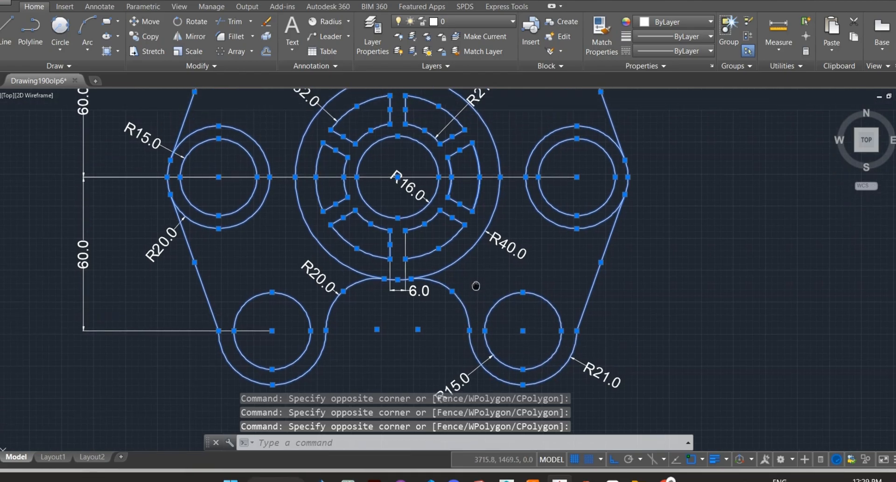
scroll(405, 283, "up", 6)
scroll(401, 284, "down", 6)
middle_click_drag(401, 265, 401, 284)
scroll(401, 284, "down", 2)
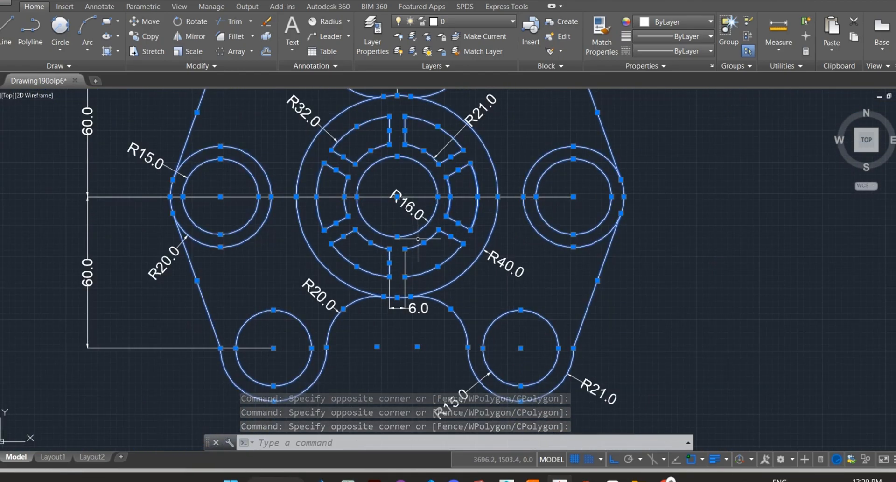
scroll(401, 284, "up", 2)
scroll(434, 239, "down", 2)
left_click(700, 37)
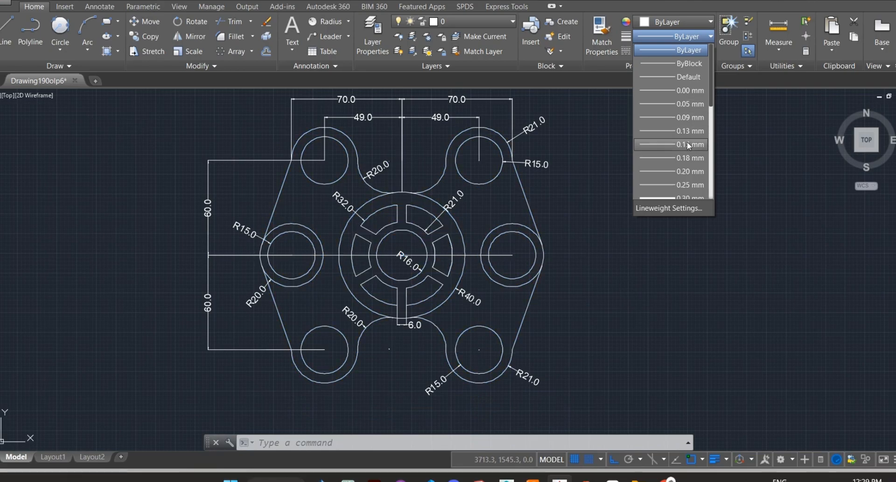
scroll(687, 135, "down", 3)
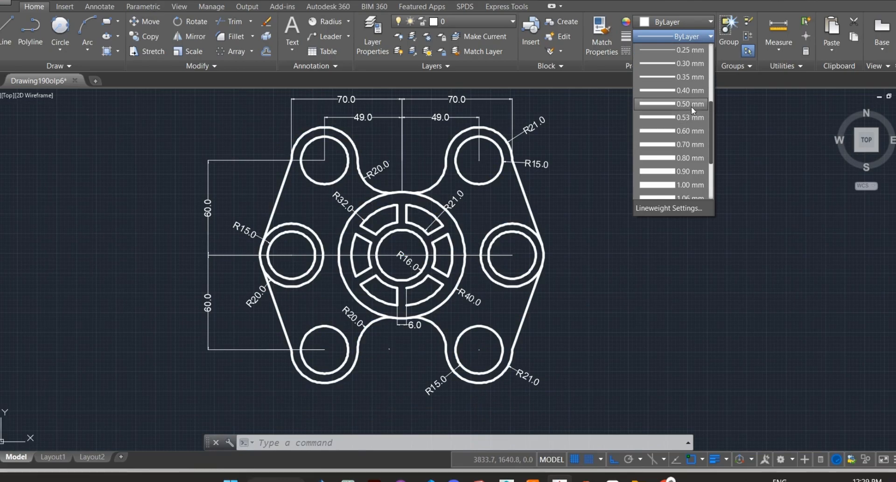
key("Escape")
key("Escape")
mouse_move(671, 178)
middle_mouse_down()
mouse_move(699, 173)
mouse_move(695, 185)
middle_mouse_up()
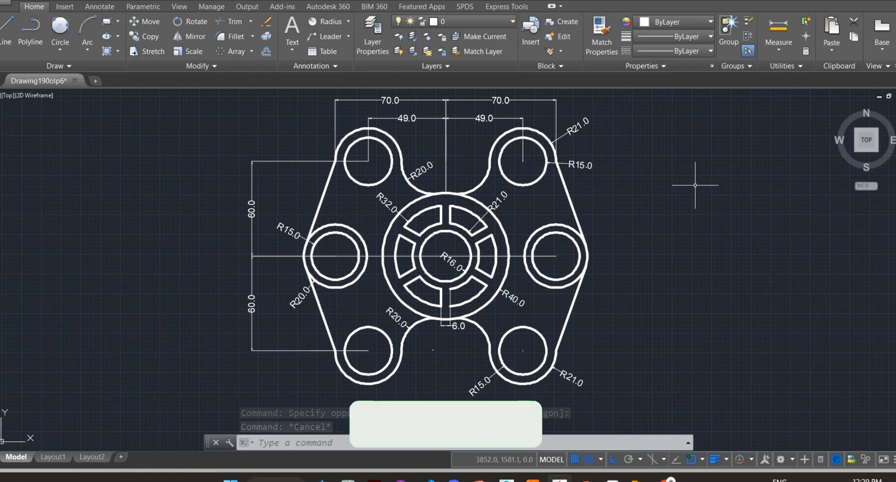